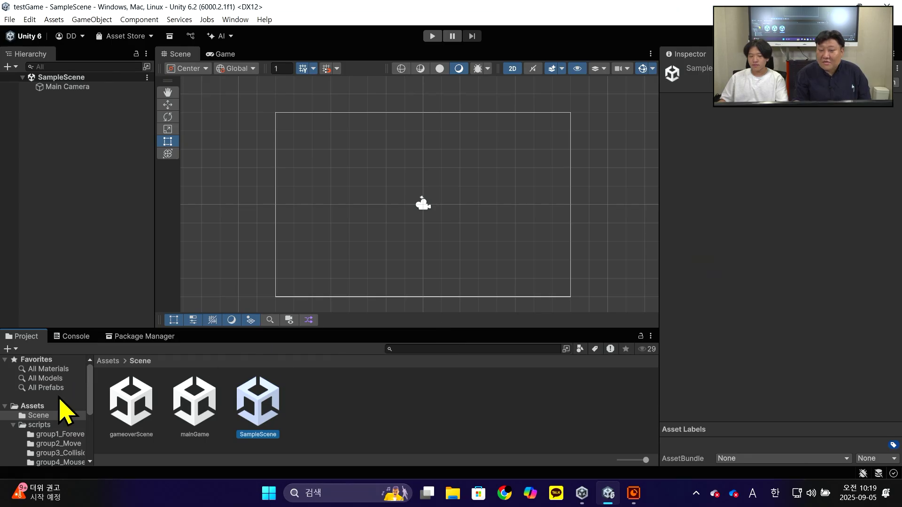
Step: View the contents of the Scene folder and the parent Assets folder in the project
left_click(52, 415)
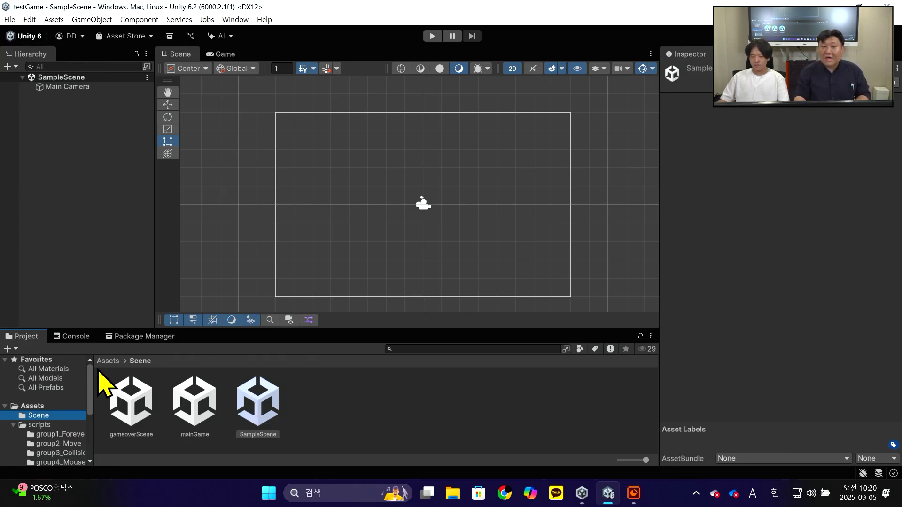
left_click(17, 405)
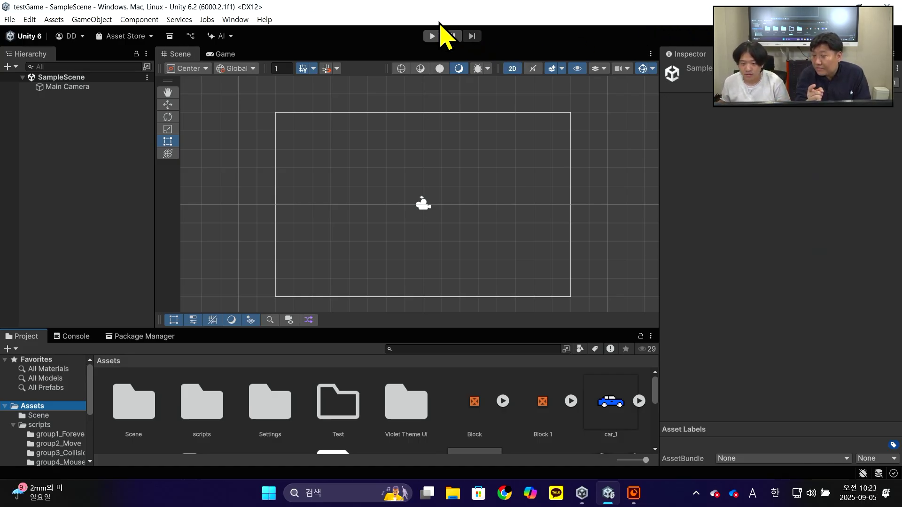
Step: Restore the editor window to a smaller size, reposition it to expose the layout options, and apply the Default layout
double_click(504, 21)
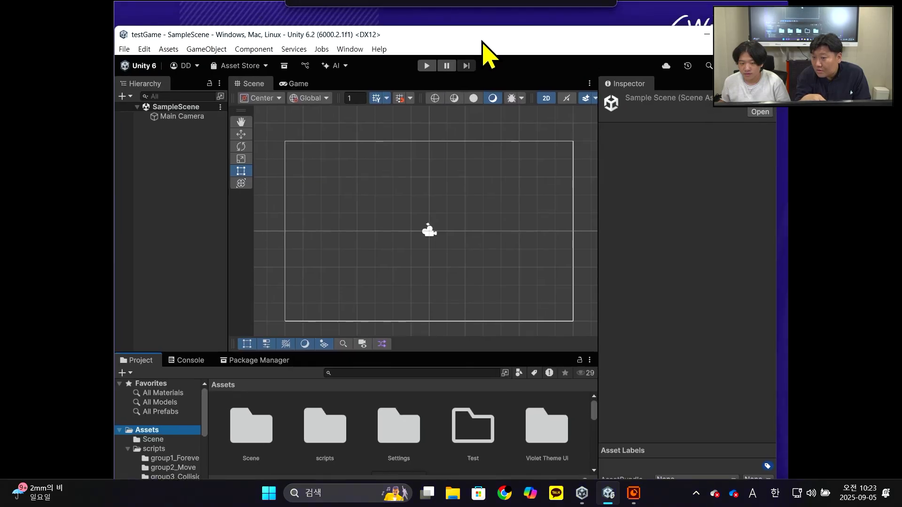
left_click_drag(438, 80, 451, 65)
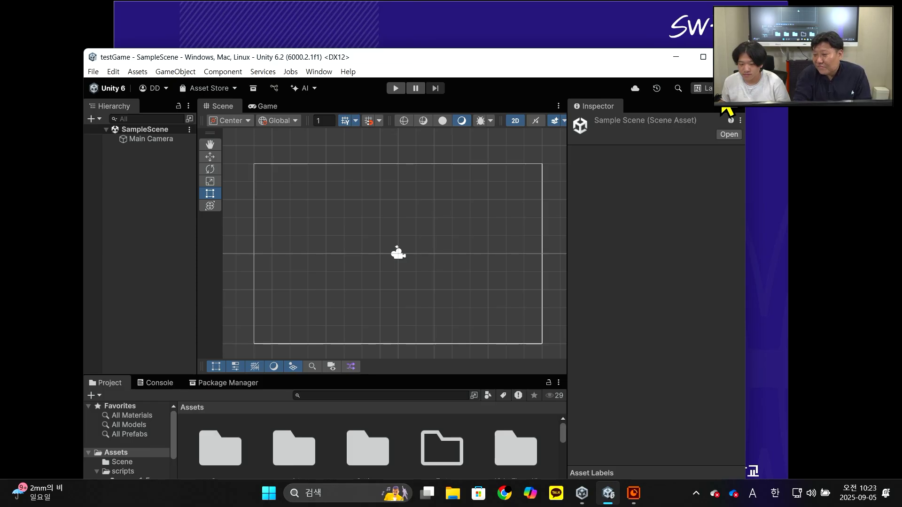
left_click(709, 89)
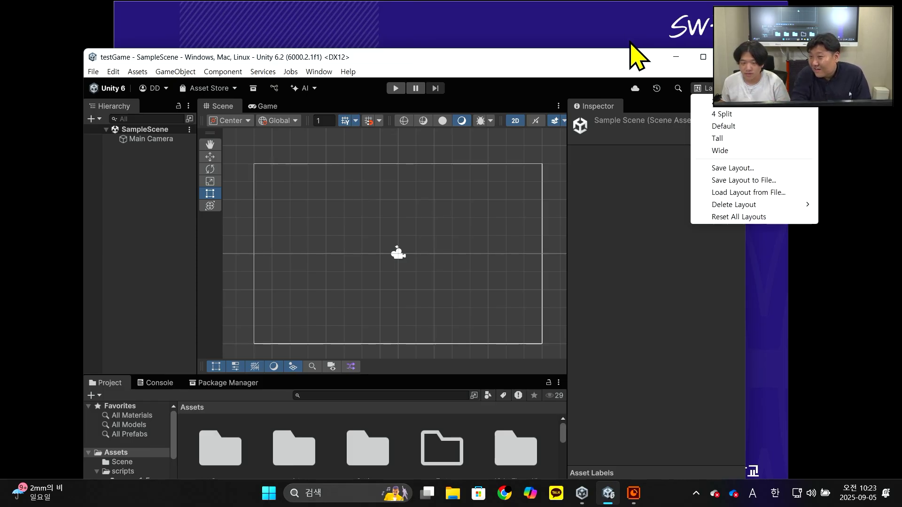
left_click_drag(635, 54, 542, 71)
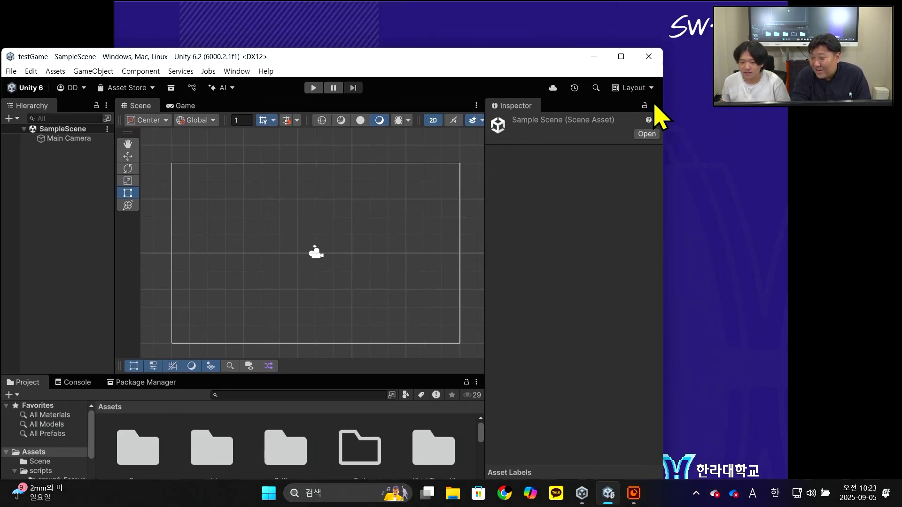
left_click(640, 89)
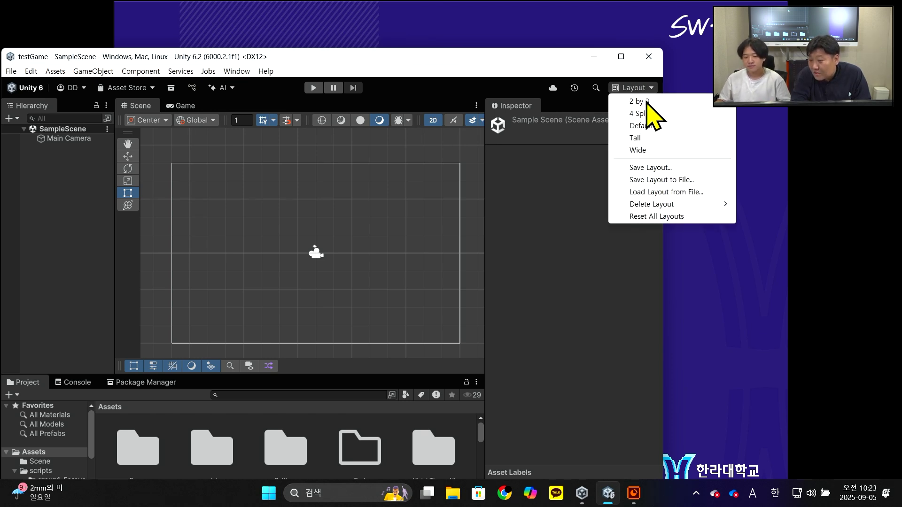
left_click(647, 125)
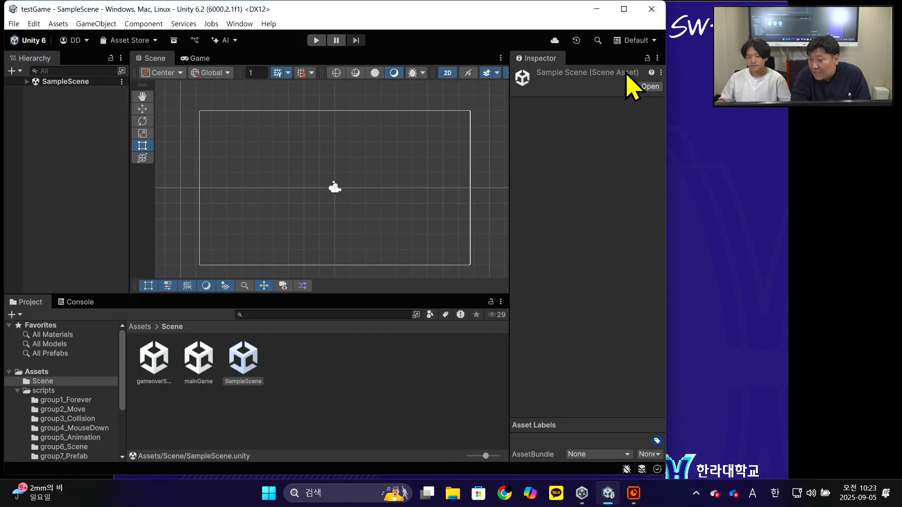
Step: Try the 2 by 3 and 4 Split editor layouts
left_click(651, 43)
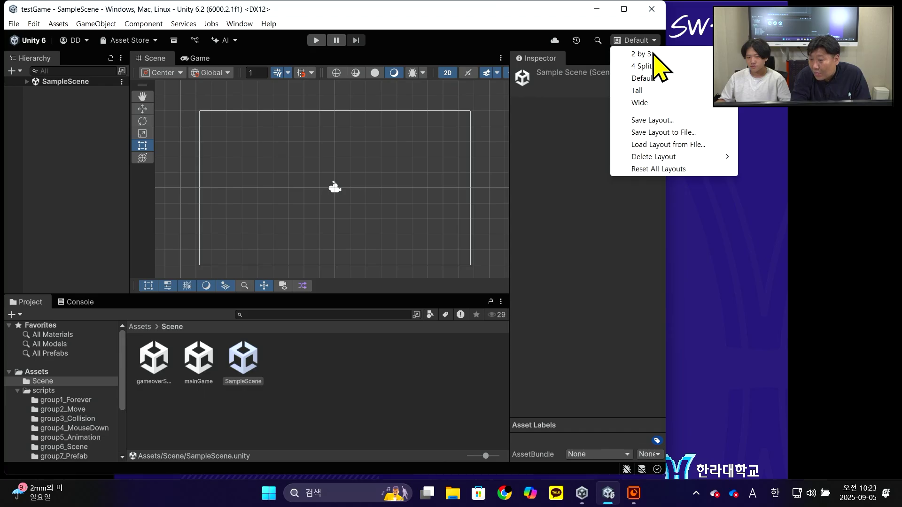
left_click(653, 54)
left_click(652, 43)
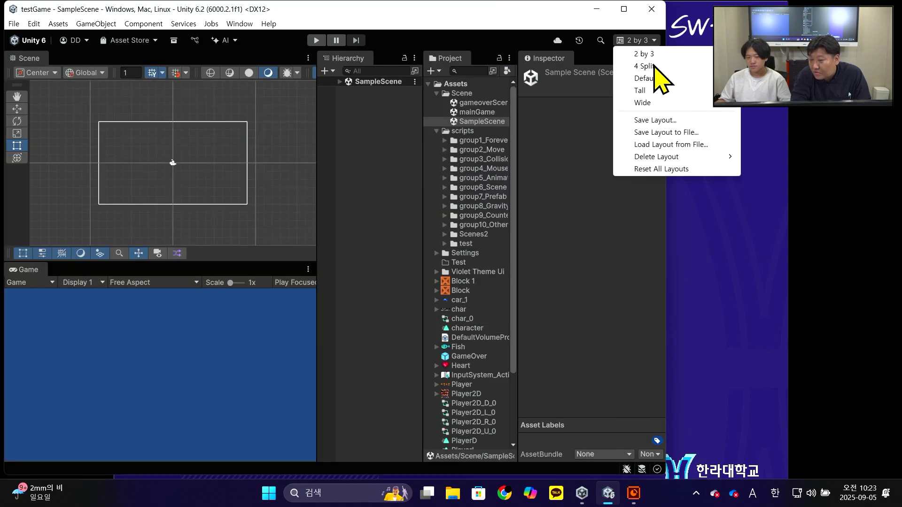
left_click(654, 66)
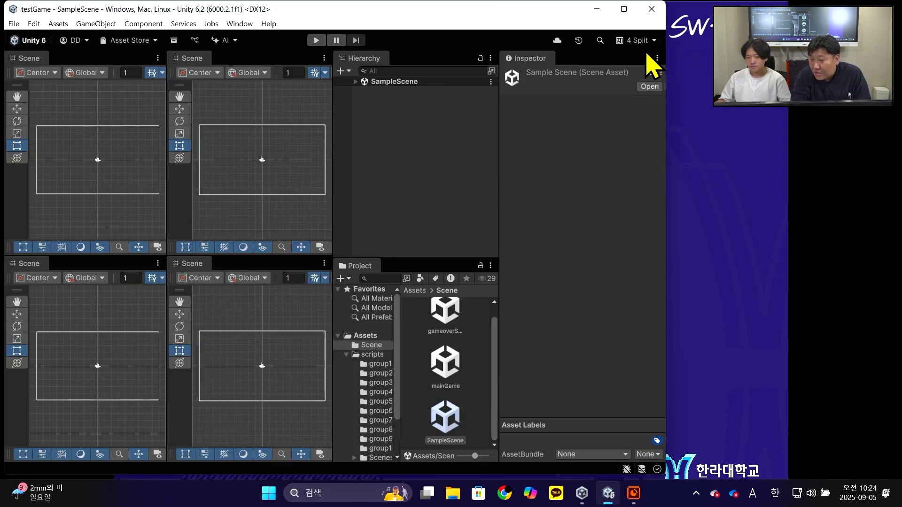
Step: Apply the Default editor layout and maximize the window
left_click(651, 41)
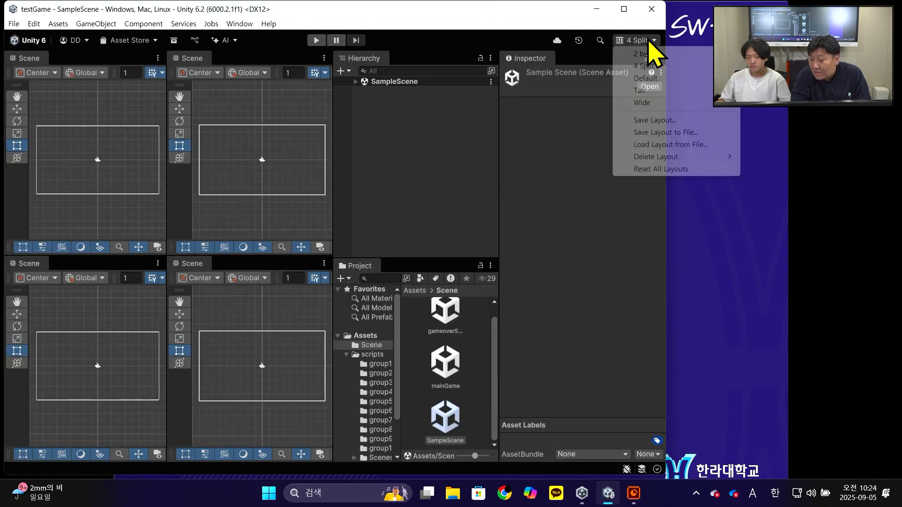
left_click(656, 78)
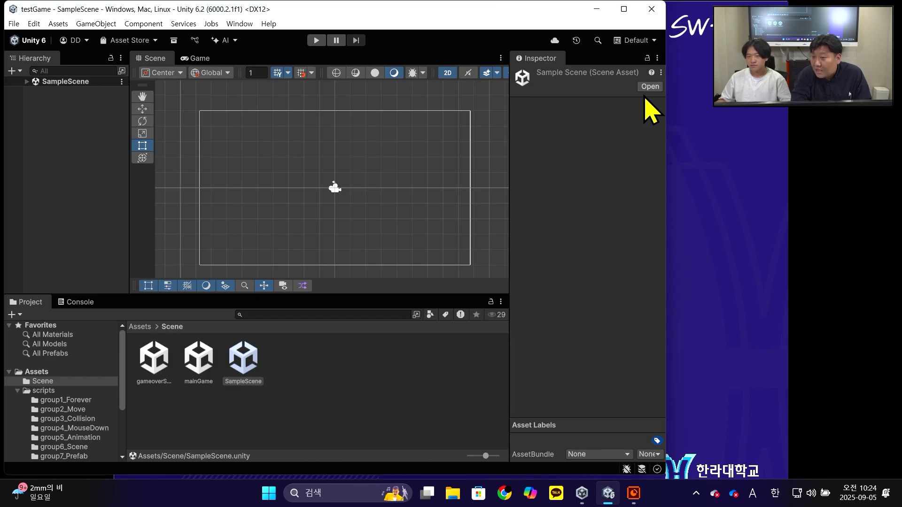
left_click(623, 9)
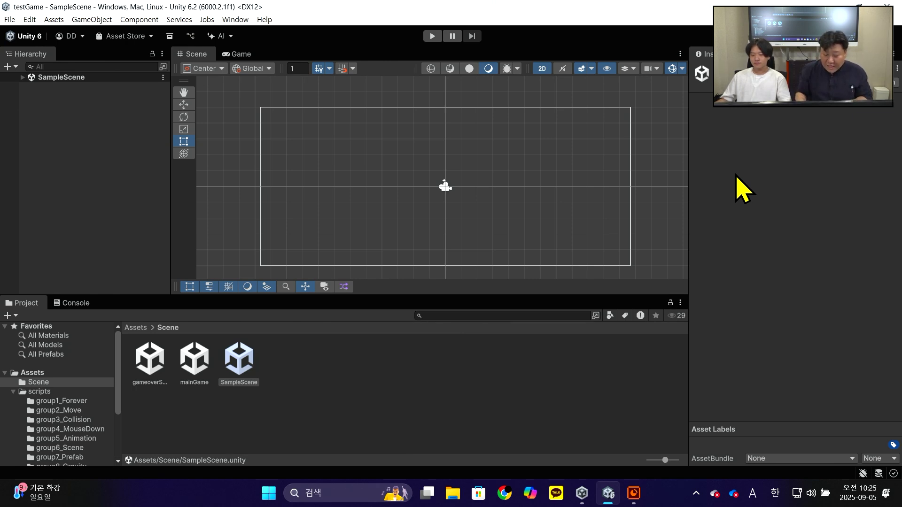
Step: Show the Assets folder's contents, and select the Main Camera inside SampleScene
left_click(30, 373)
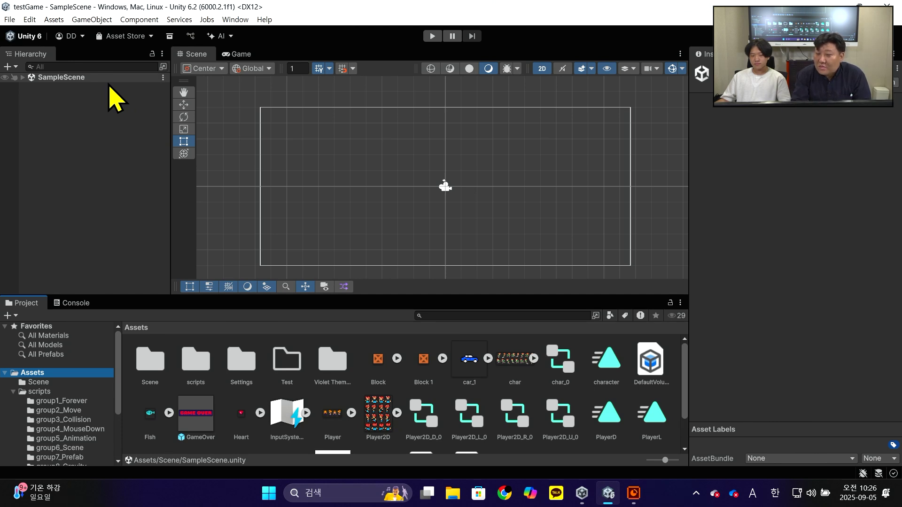
left_click(22, 77)
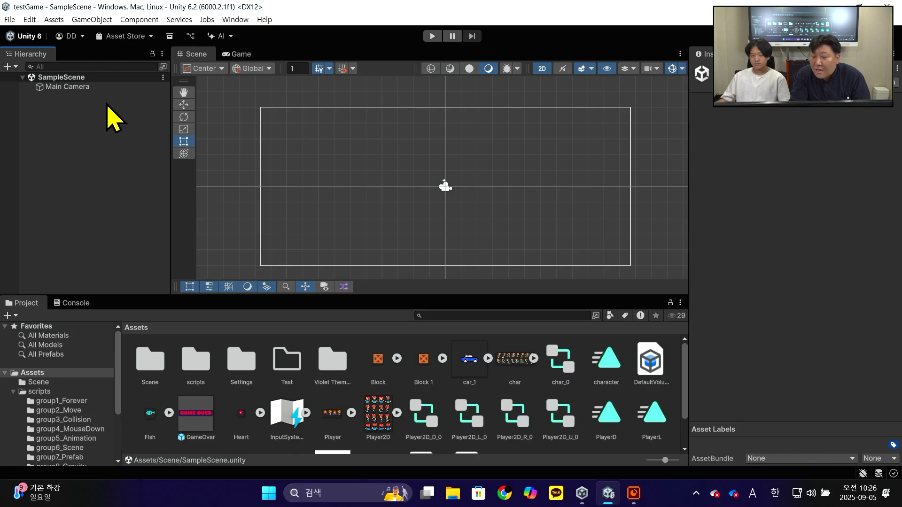
left_click(114, 88)
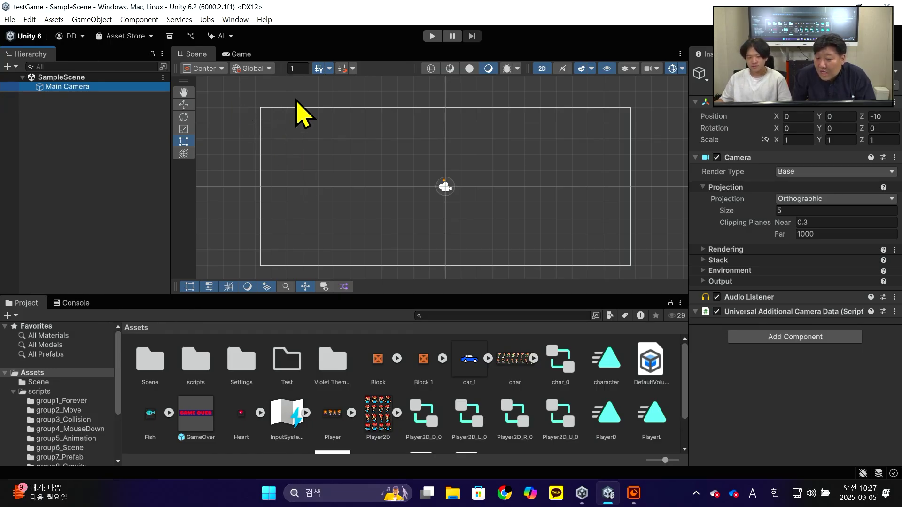
Step: Check the camera's output in the Game view and return to the Scene view
left_click(239, 55)
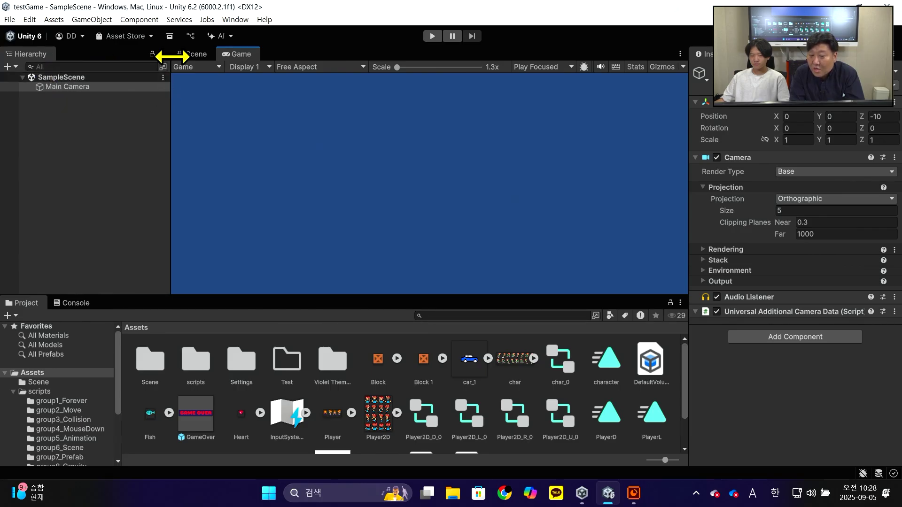
left_click(184, 56)
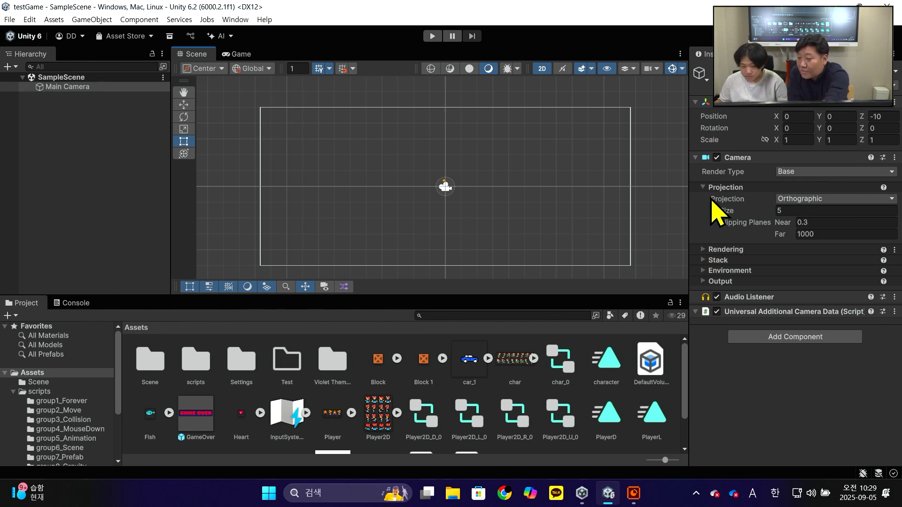
Step: Examine the Main Camera's projection options and its Audio Listener and Universal Additional Camera Data components
left_click(804, 200)
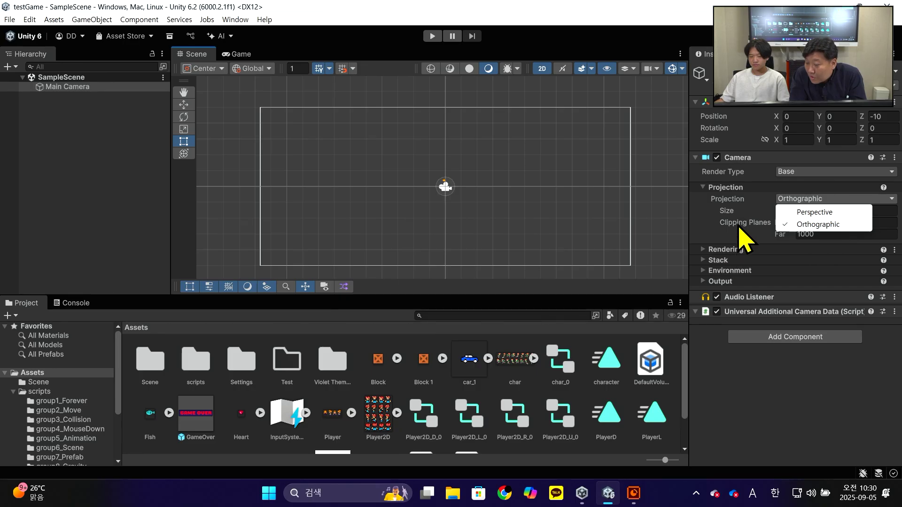
left_click(786, 187)
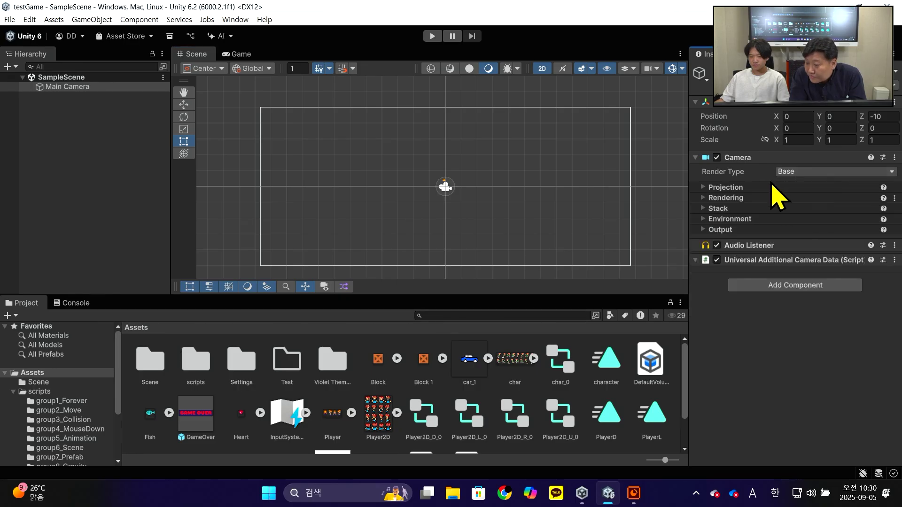
left_click(703, 187)
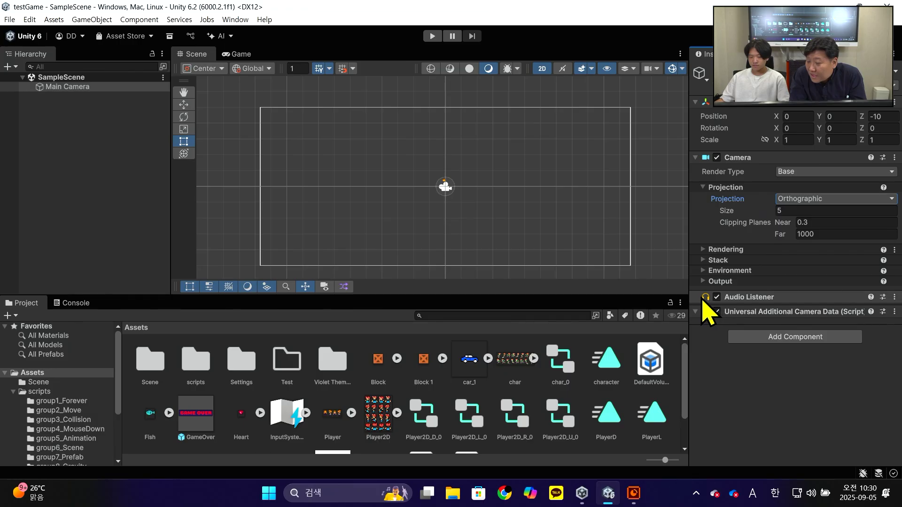
left_click(702, 298)
left_click(700, 298)
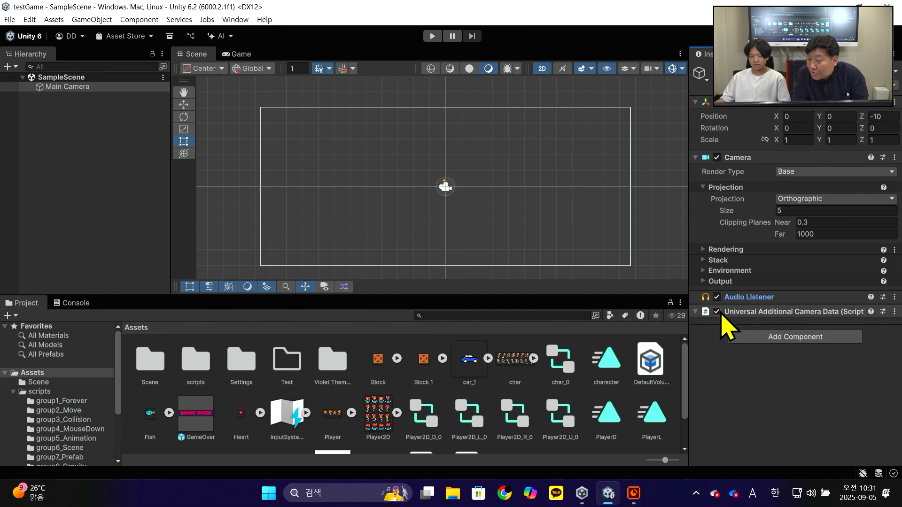
left_click(697, 312)
left_click(697, 312)
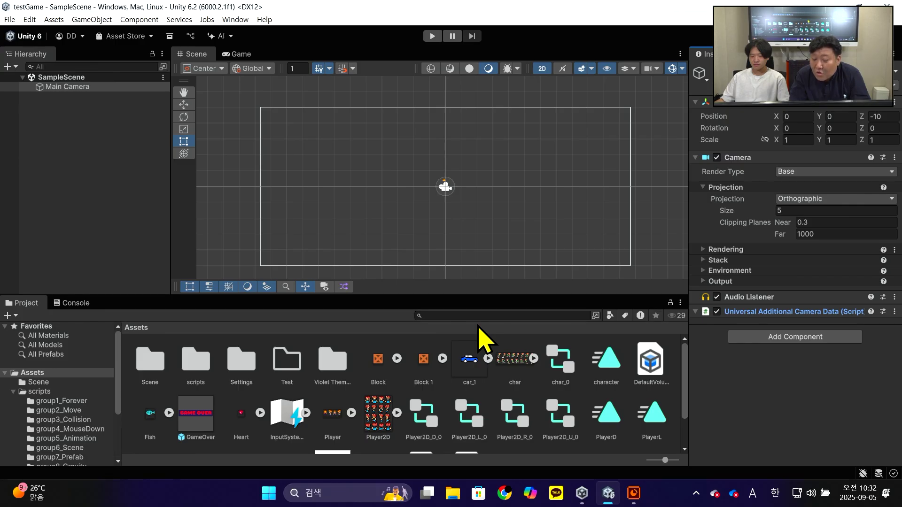
Step: Reveal the project's Assets folder in File Explorer
left_click(38, 371)
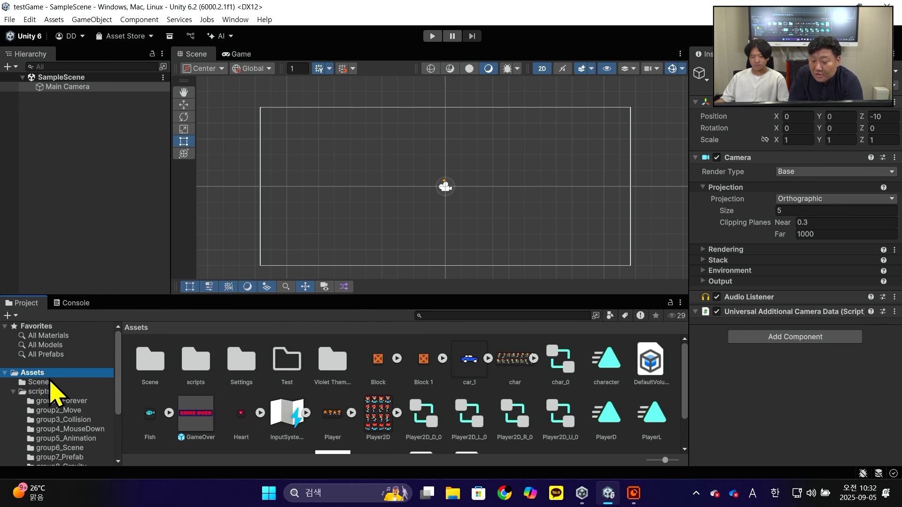
right_click(46, 376)
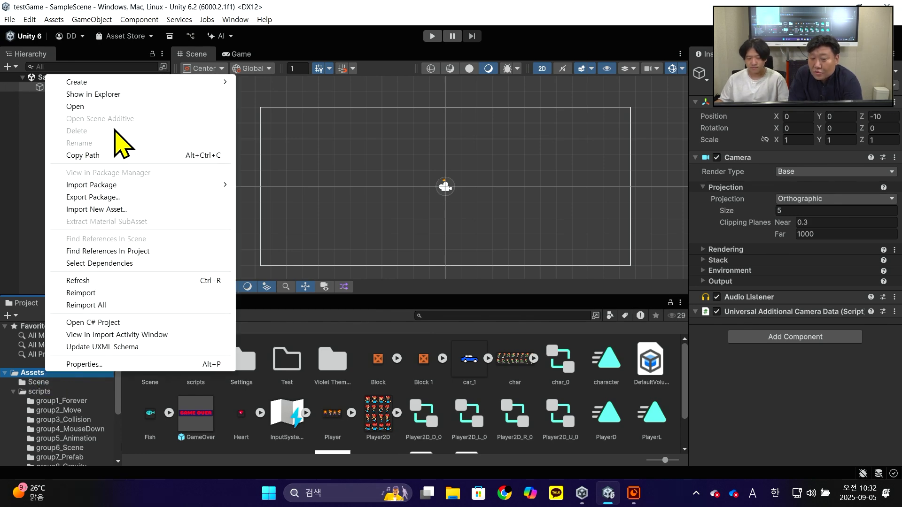
left_click(118, 94)
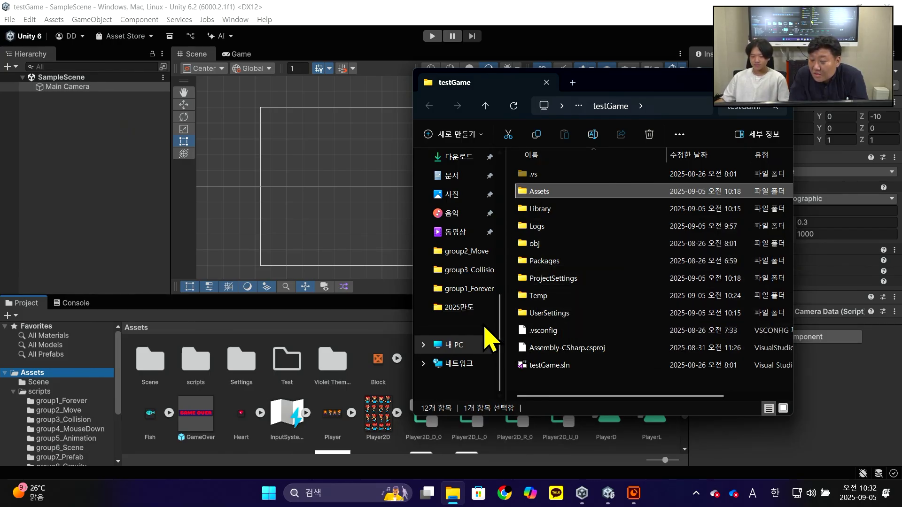
Step: Look through the testGame project folder in File Explorer and open its Assets folder to view the files
scroll(465, 347, "up", 10)
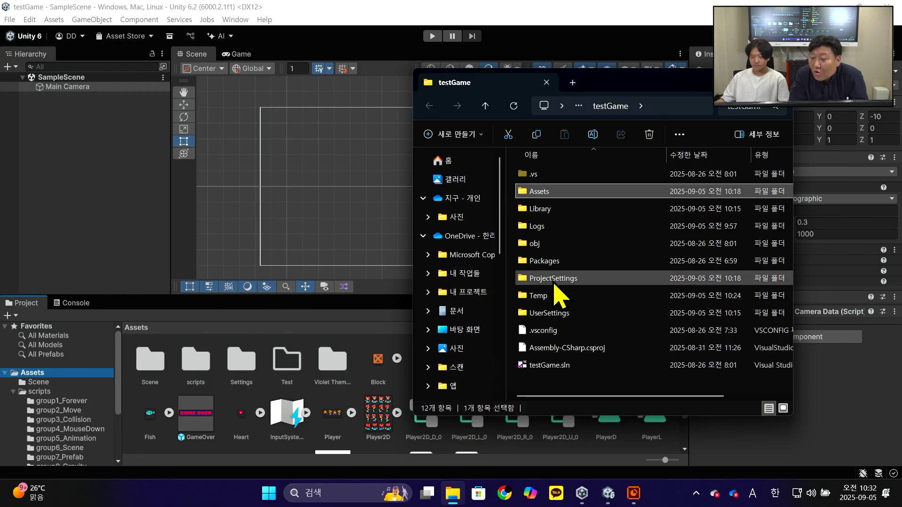
scroll(453, 322, "down", 10)
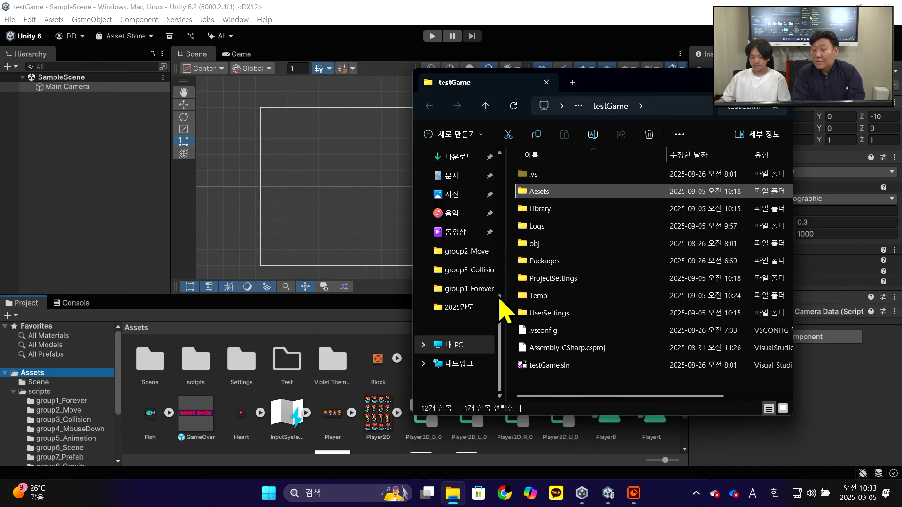
scroll(493, 314, "up", 1)
scroll(493, 314, "down", 1)
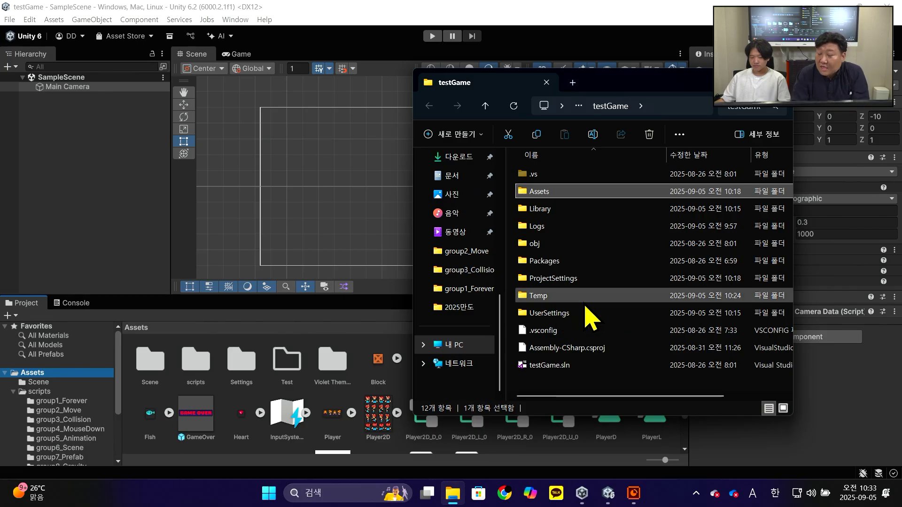
scroll(426, 302, "up", 2)
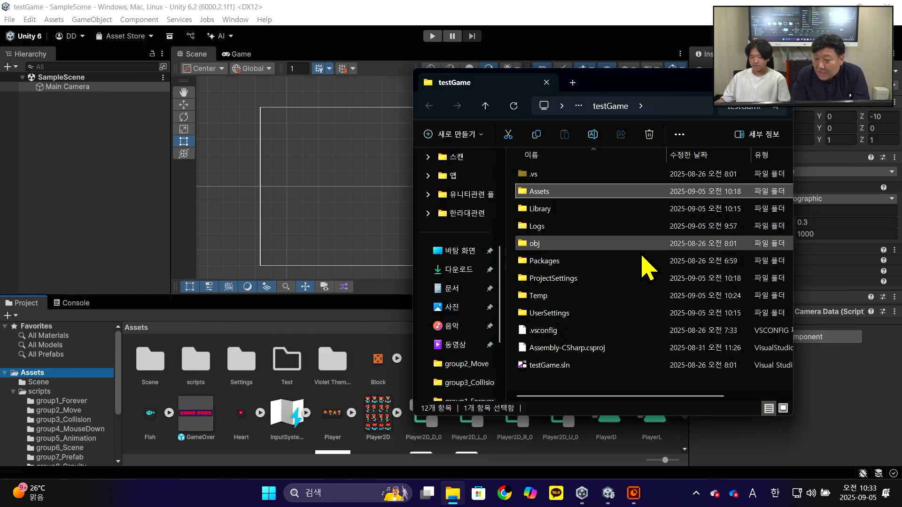
mouse_move(635, 273)
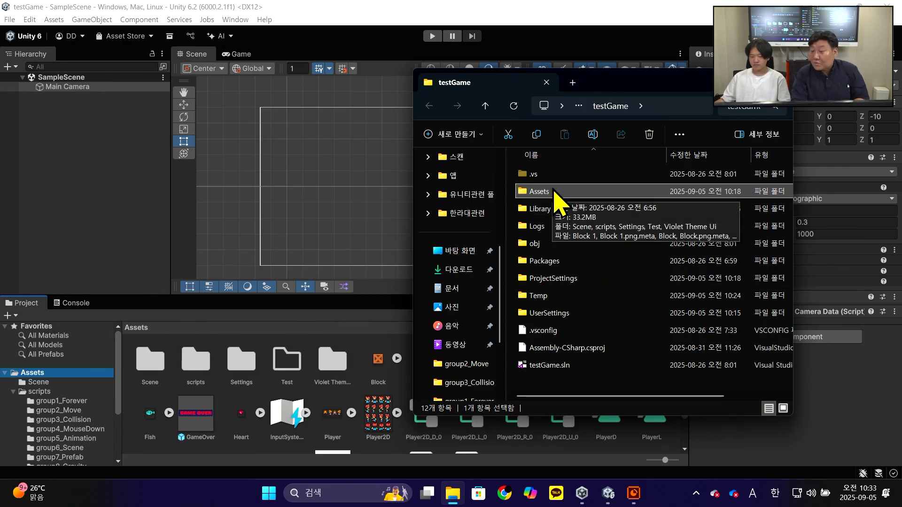
double_click(554, 190)
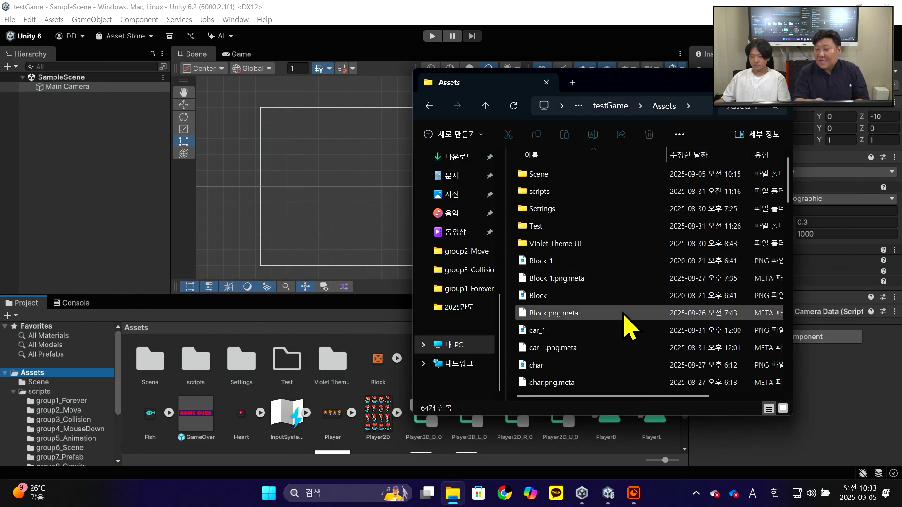
Step: Switch from File Explorer back to Unity and deselect the Main Camera
left_click(779, 81)
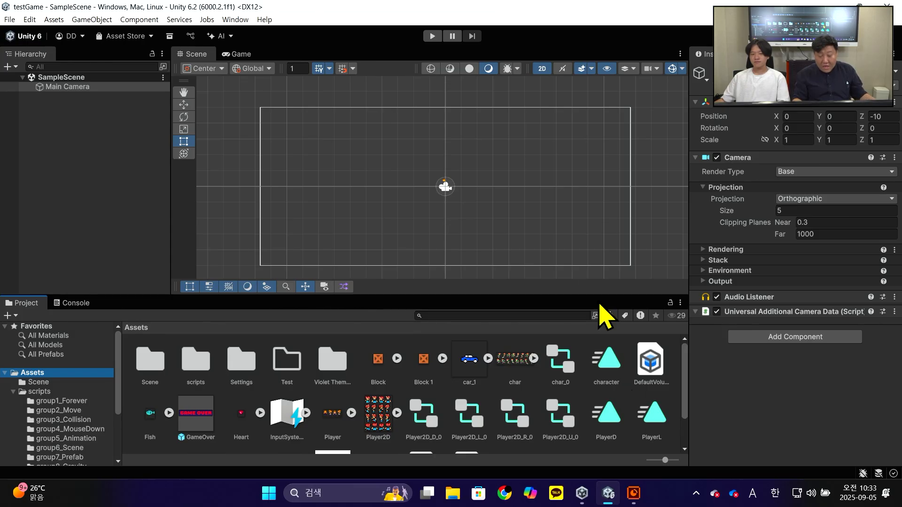
left_click(581, 244)
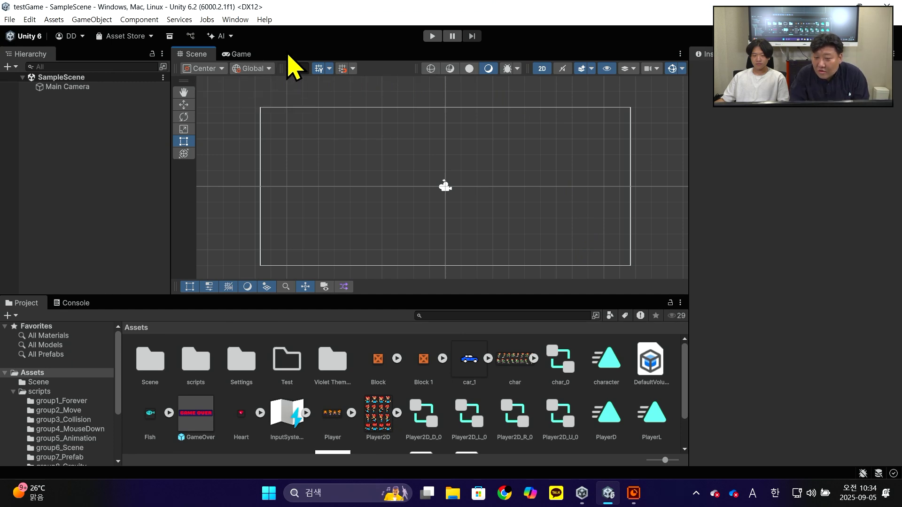
Step: Add a fixed Game view resolution labelled Standard with a width of 1024 and a height of 768, and apply it
left_click(241, 54)
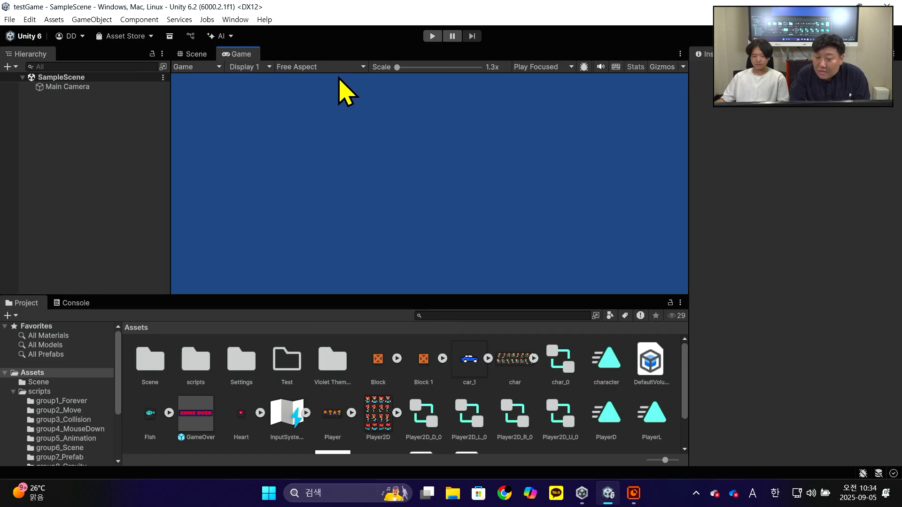
left_click(354, 68)
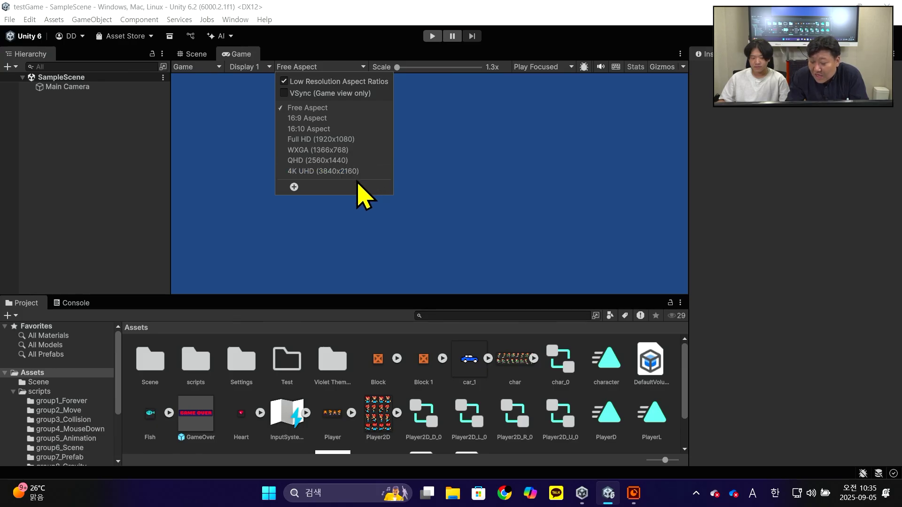
left_click(294, 187)
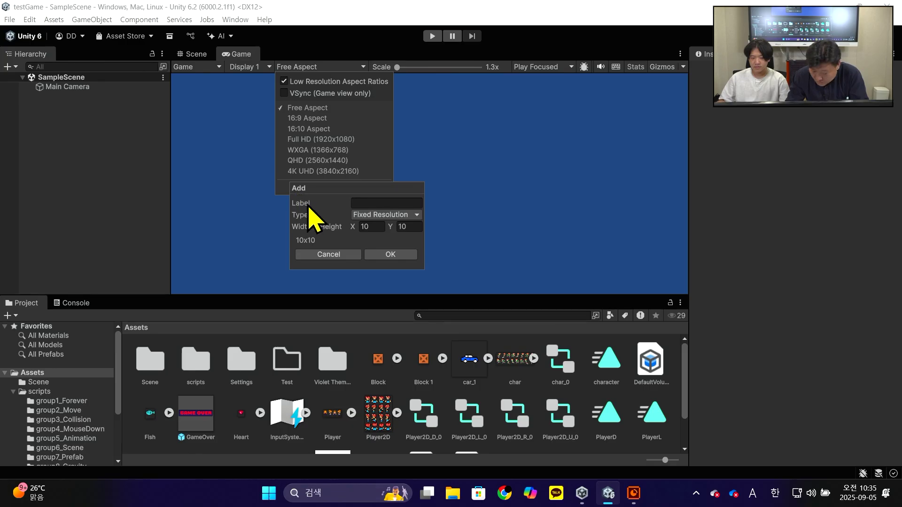
left_click(372, 203)
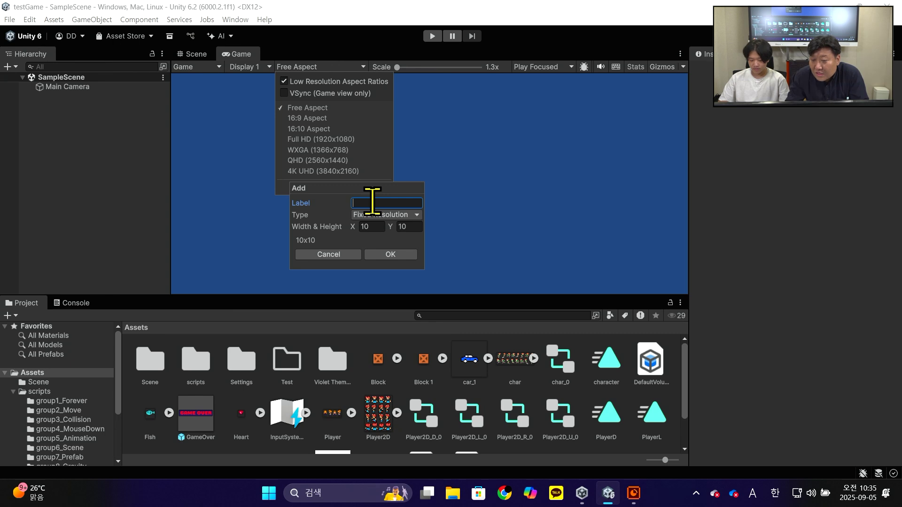
type("Stand")
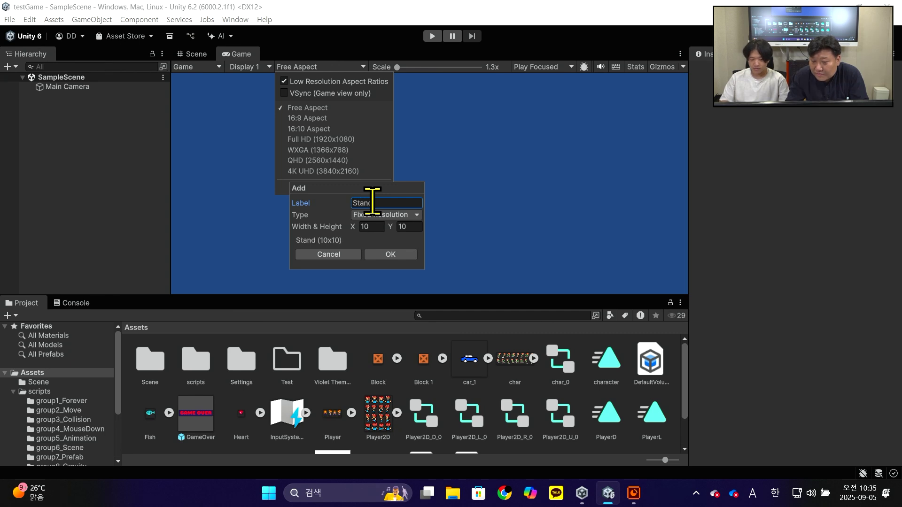
type("ard")
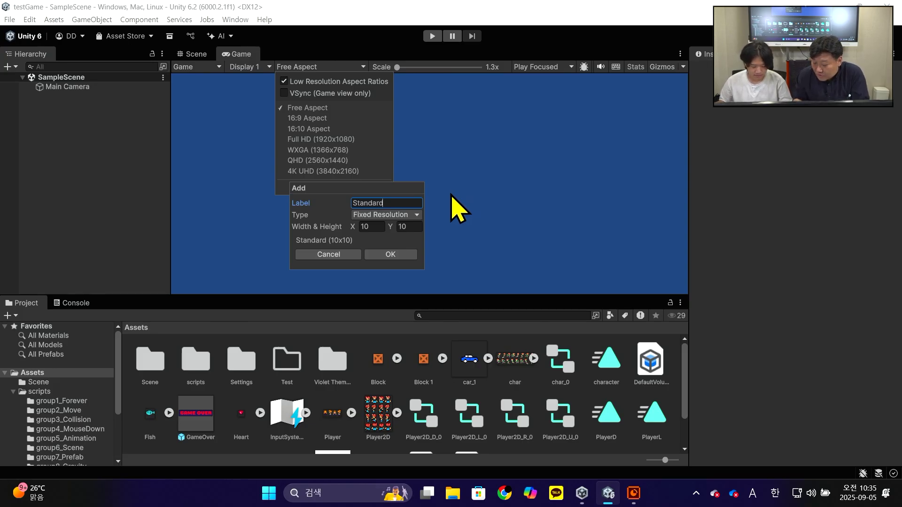
left_click(365, 226)
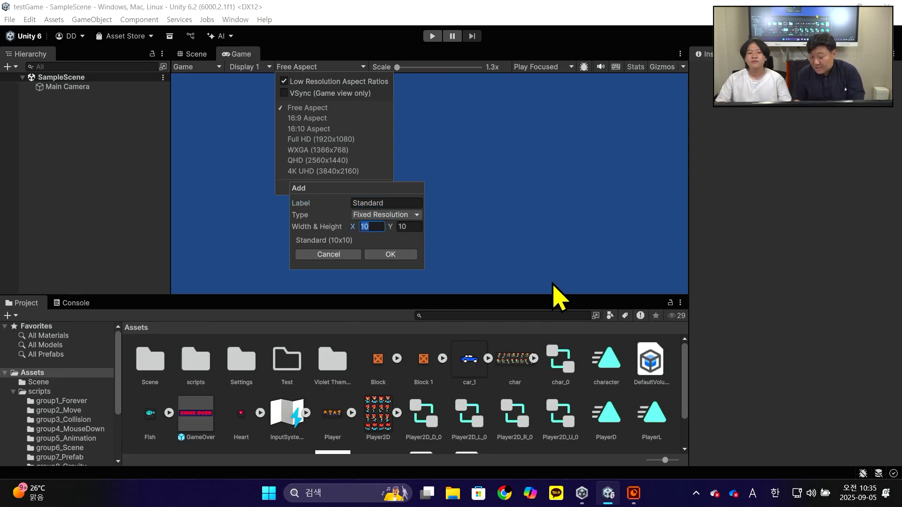
type("24")
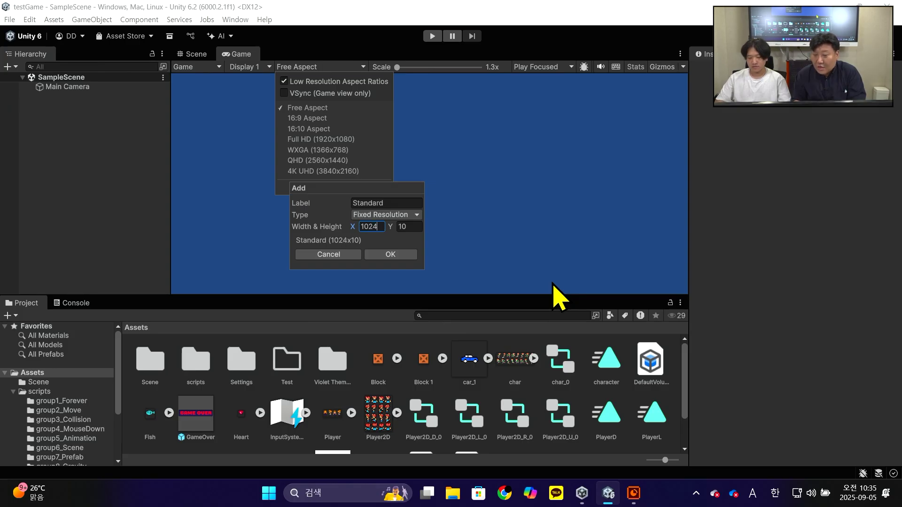
key("Tab")
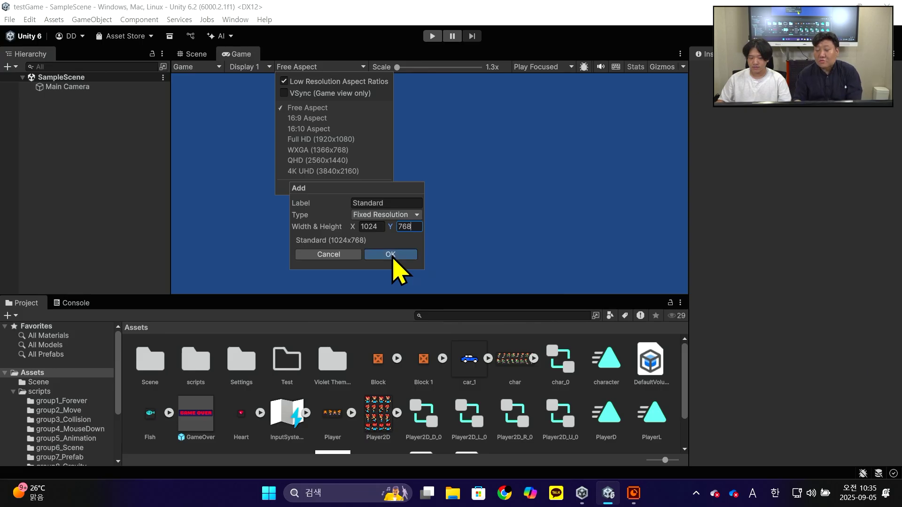
left_click(390, 254)
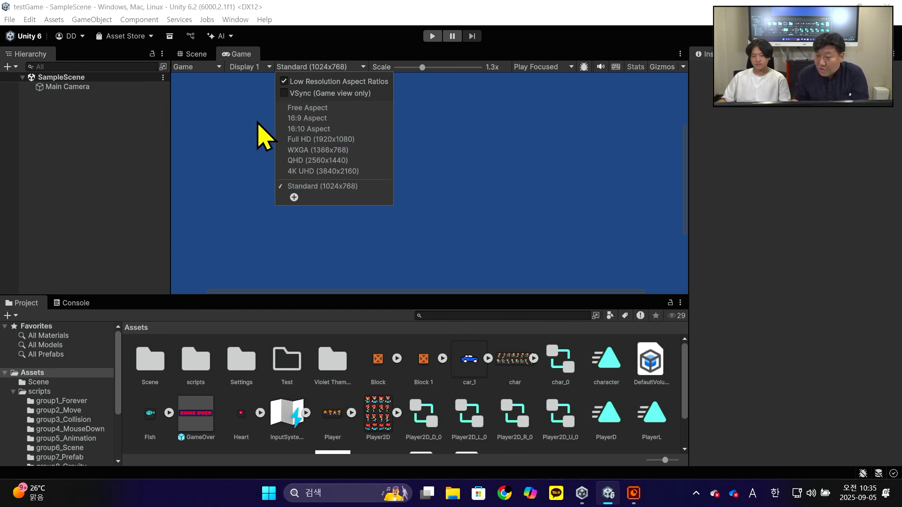
left_click(409, 121)
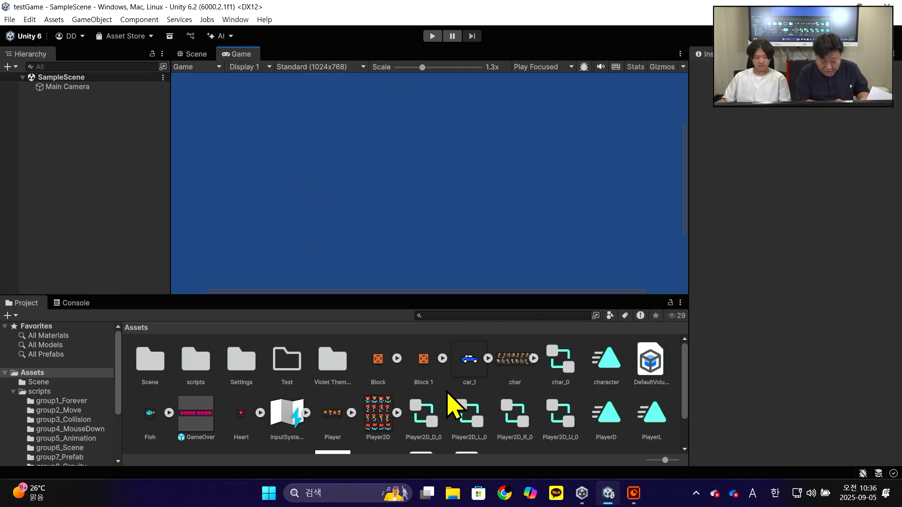
Step: Return to the Scene view and expand the Player2D sprite sheet in the Assets folder to examine its individual sprites
scroll(432, 404, "down", 2)
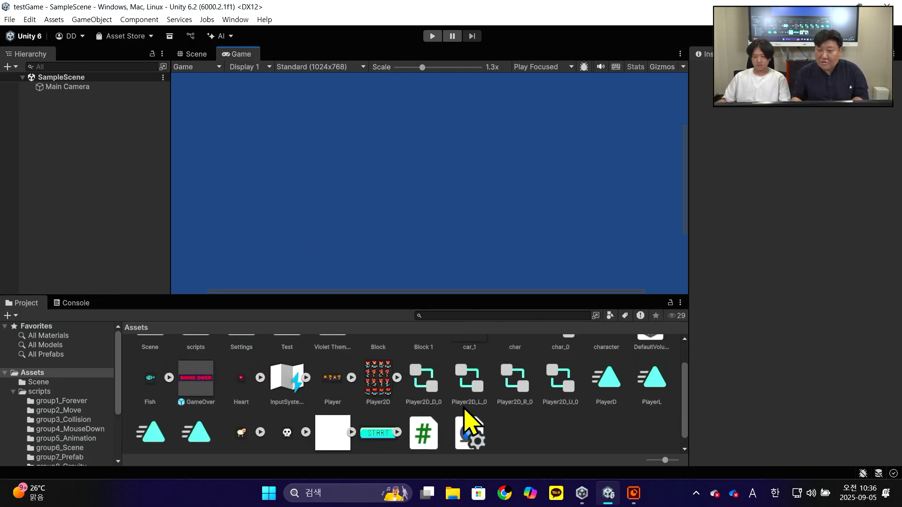
left_click(201, 54)
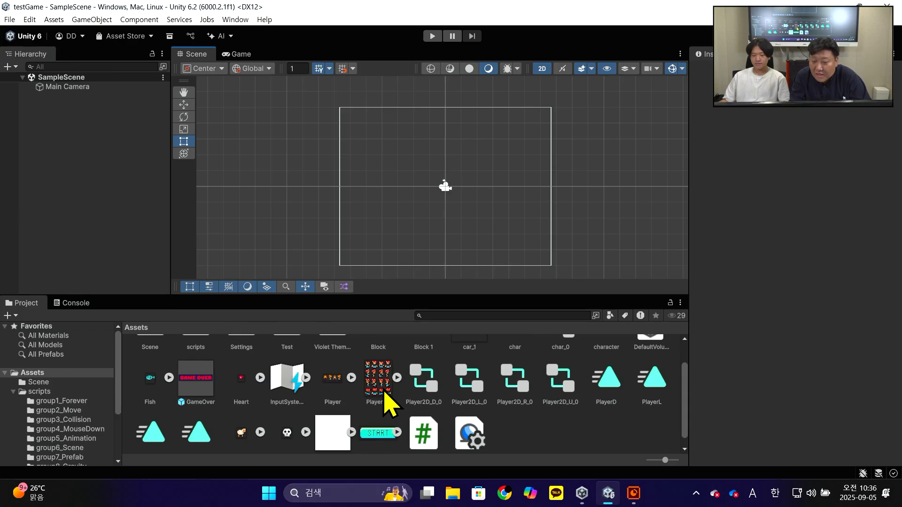
left_click(378, 381)
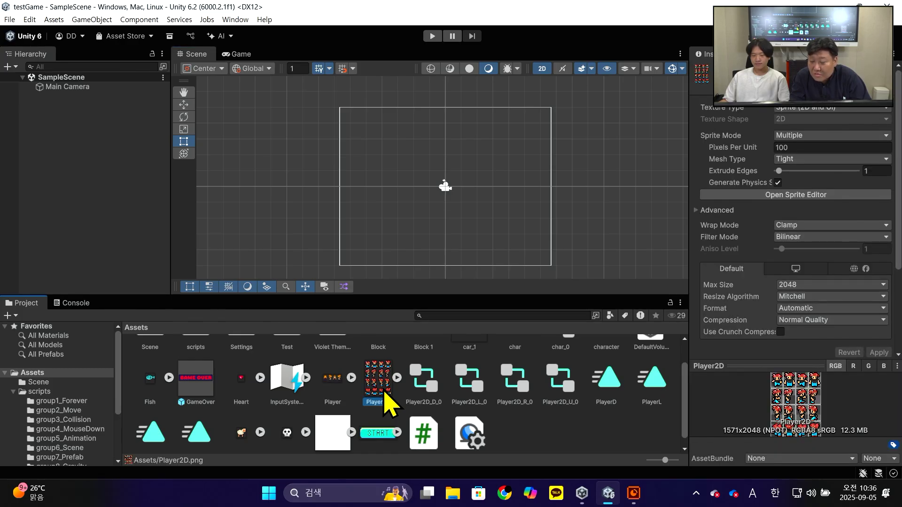
left_click(399, 378)
scroll(549, 394, "down", 1)
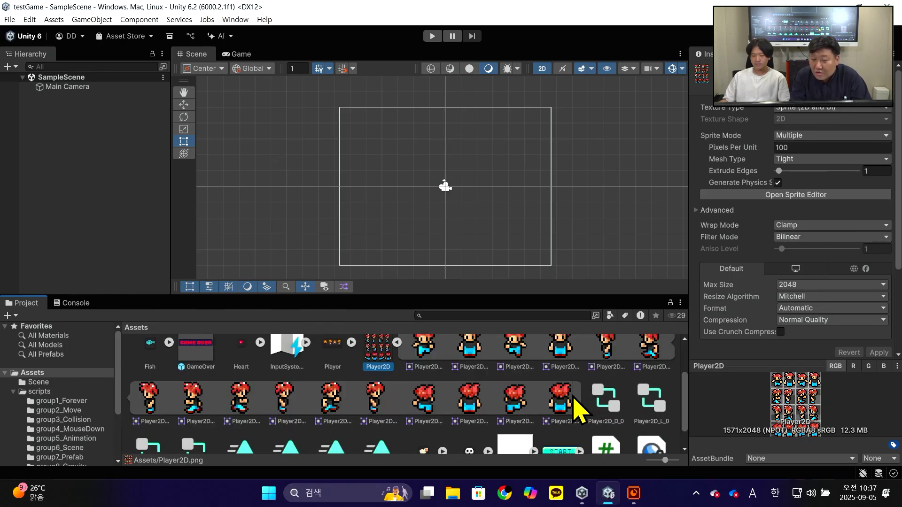
scroll(578, 412, "up", 1)
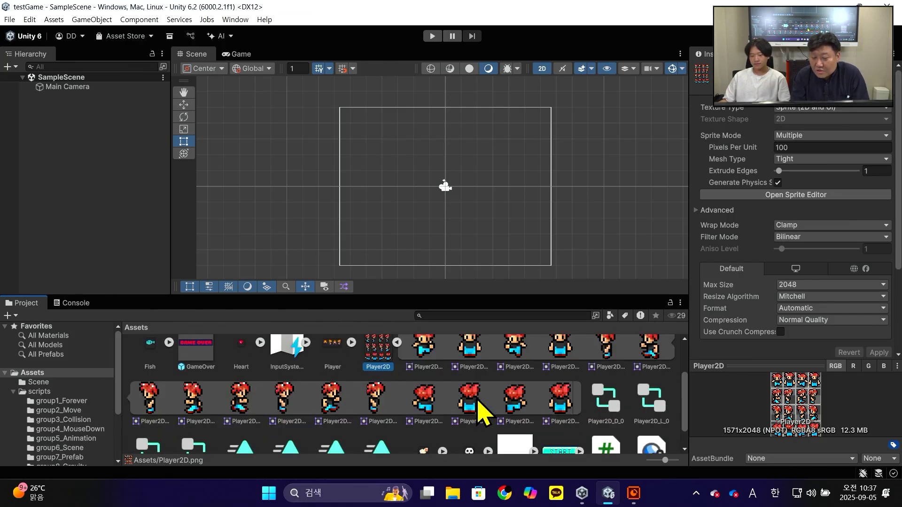
scroll(479, 403, "down", 1)
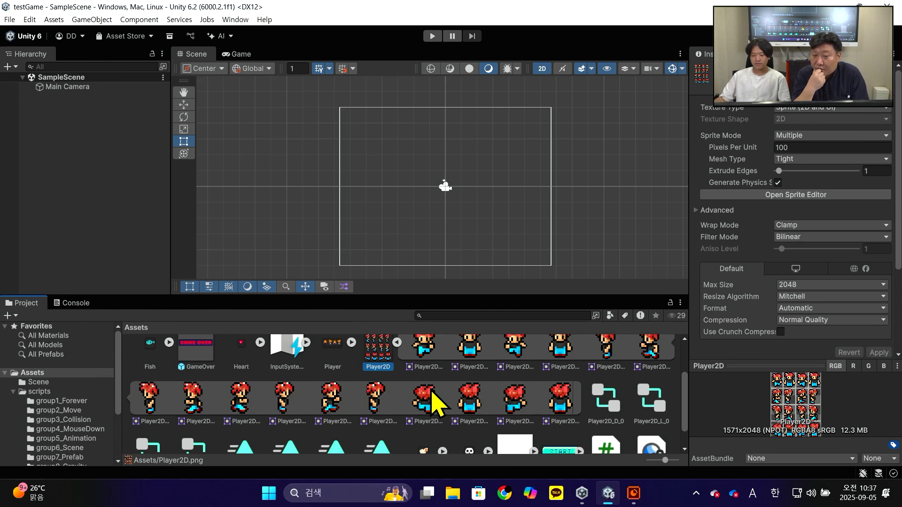
Step: Open the Asset Store website from the editor in a maximized browser window and allow all cookies
left_click(9, 19)
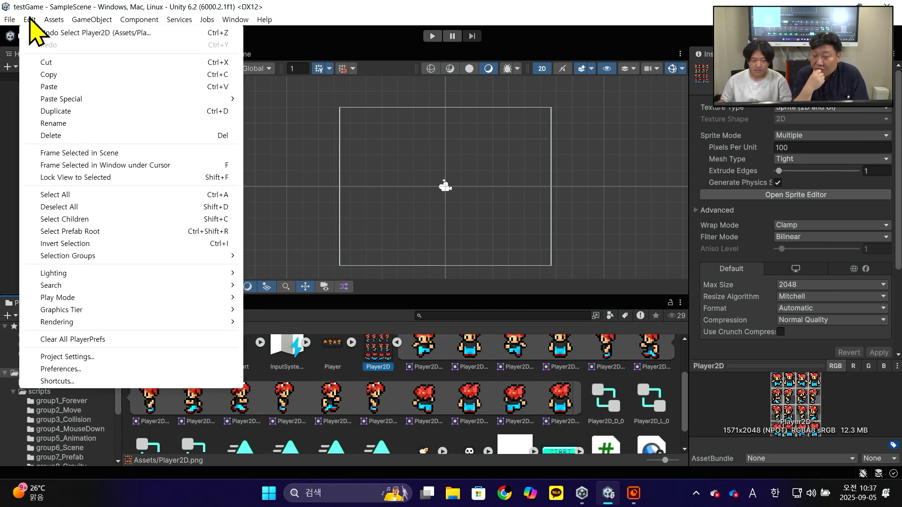
left_click(8, 85)
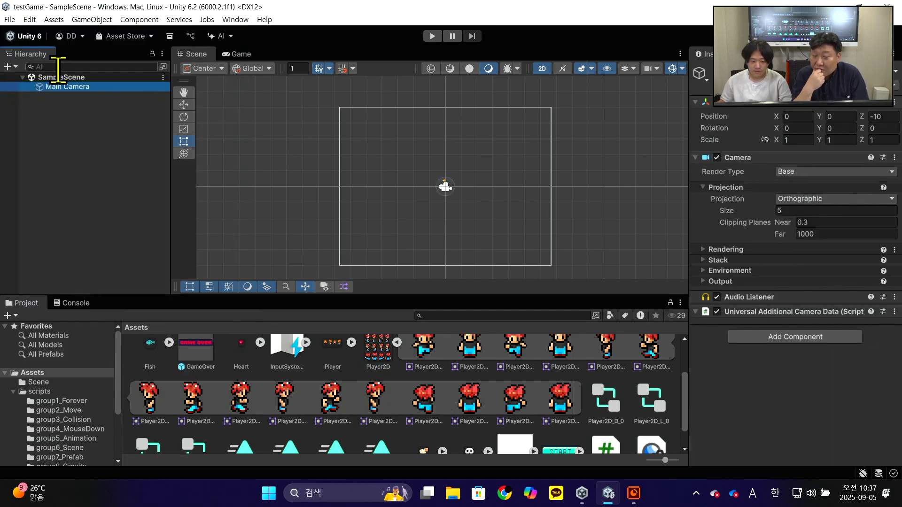
left_click(125, 37)
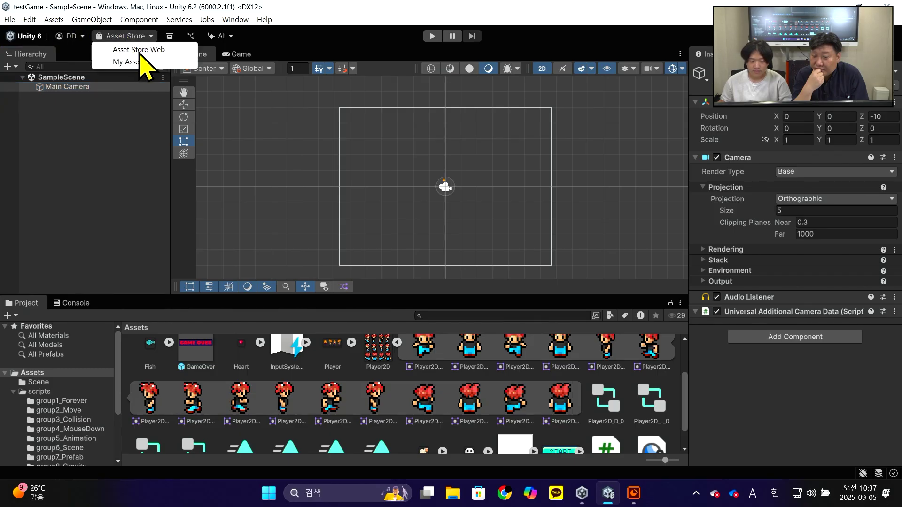
left_click(175, 50)
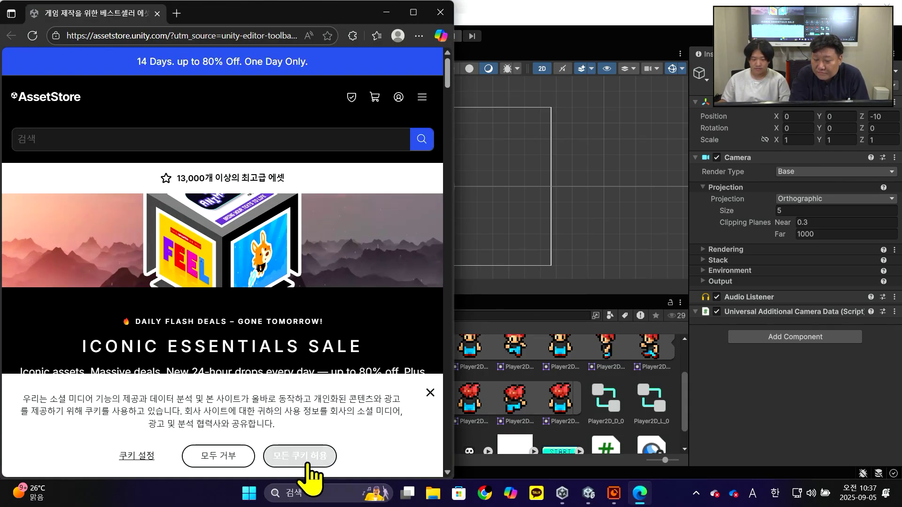
left_click(307, 455)
scroll(311, 402, "down", 5)
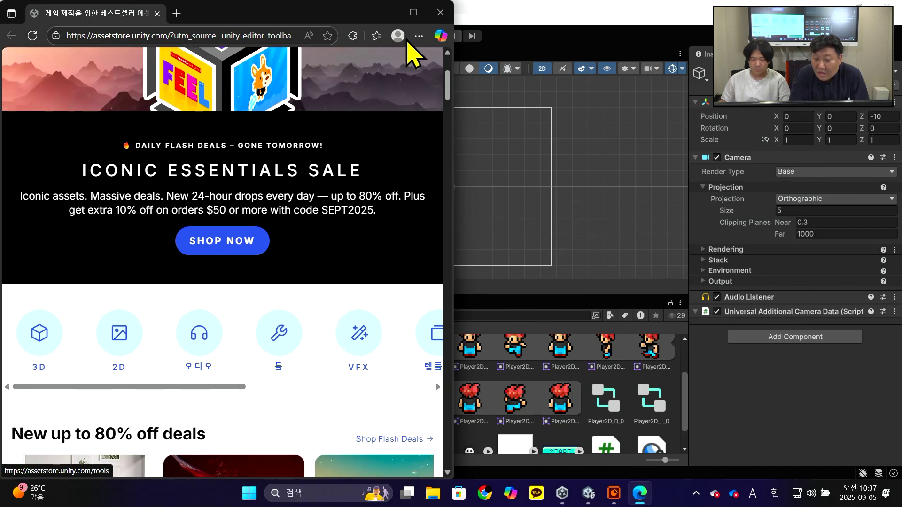
left_click(413, 13)
Step: Browse the Asset Store home page through its discounted, new, best-selling and popular assets and return to its start
scroll(587, 294, "up", 4)
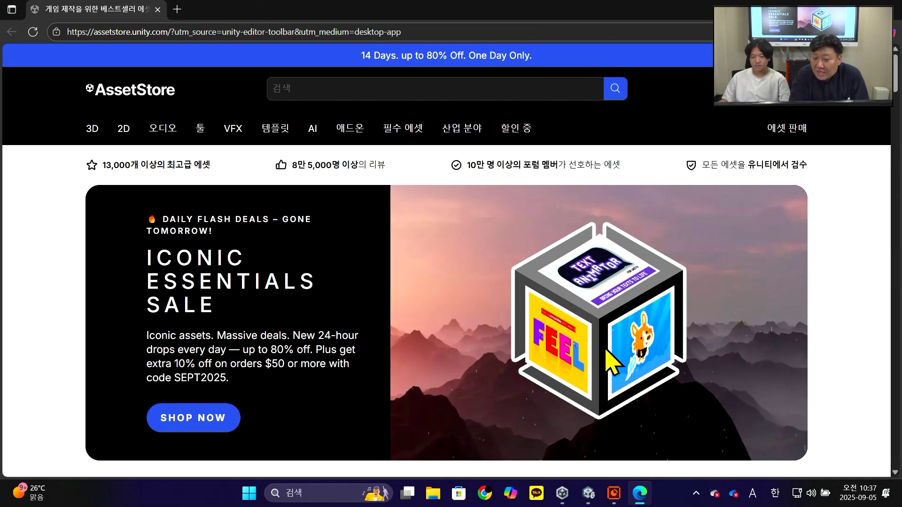
scroll(610, 371, "down", 7)
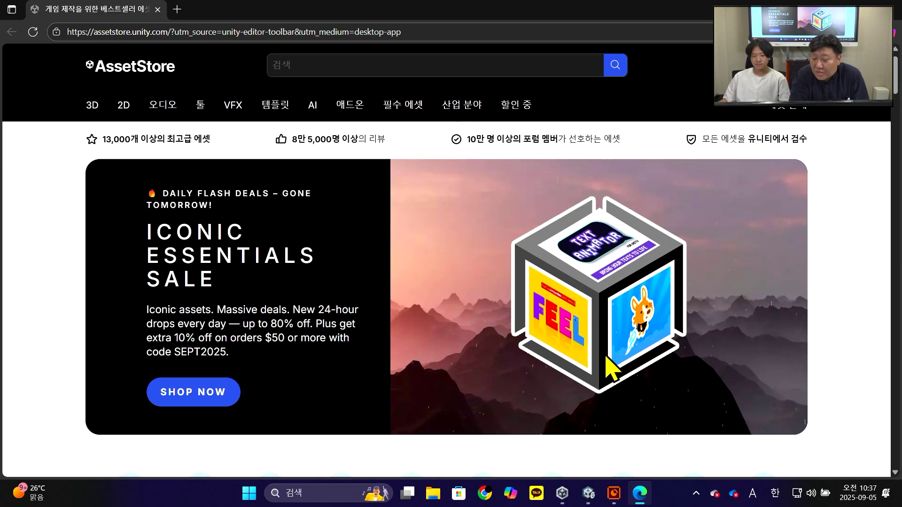
scroll(608, 382, "down", 7)
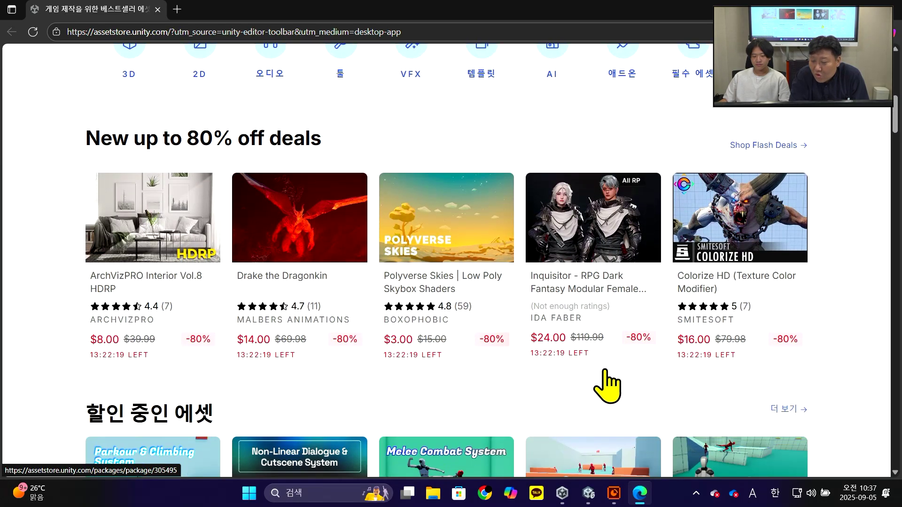
scroll(604, 376, "down", 5)
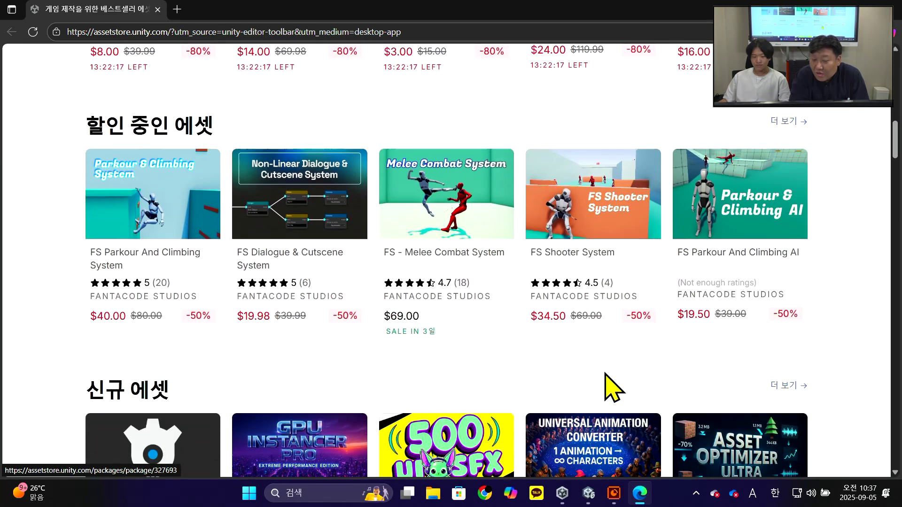
scroll(608, 390, "down", 4)
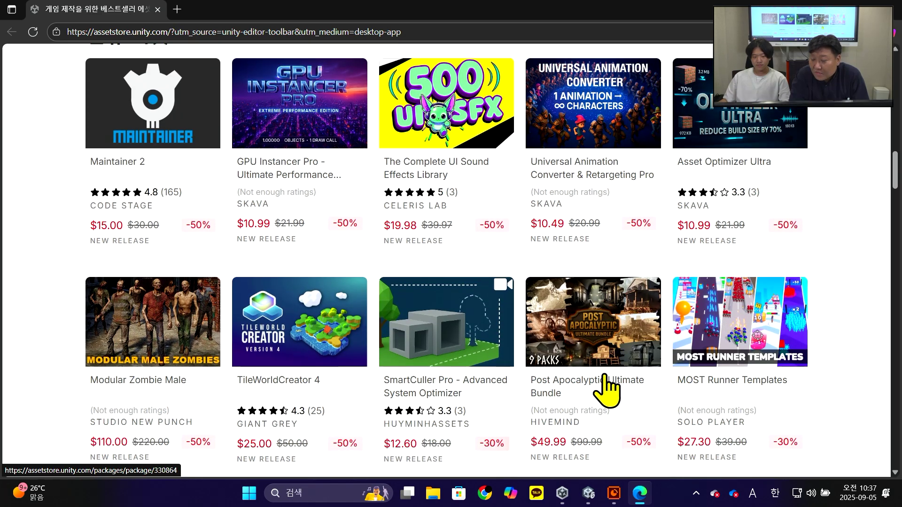
scroll(697, 408, "down", 10)
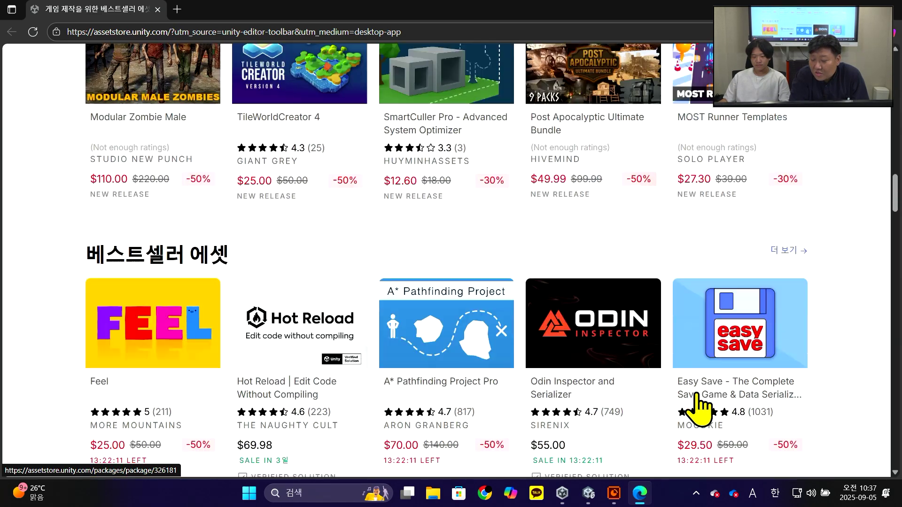
scroll(690, 394, "down", 5)
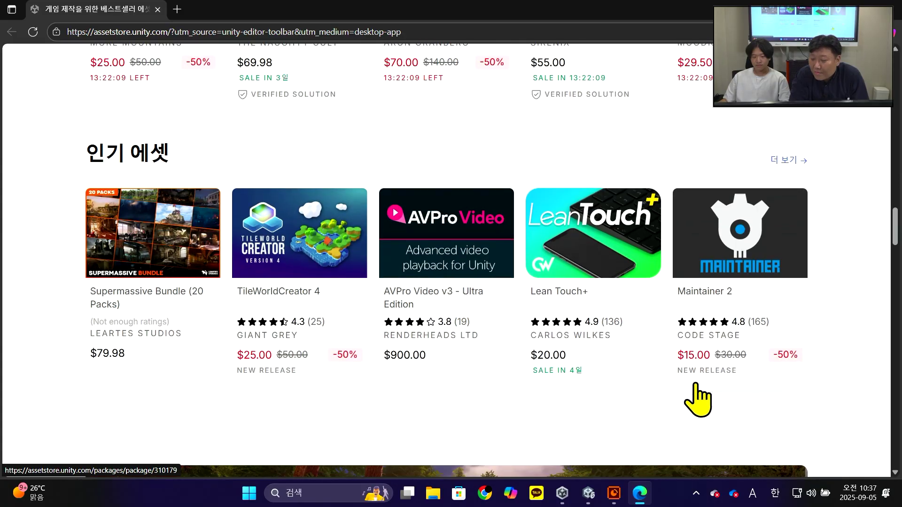
scroll(700, 390, "down", 8)
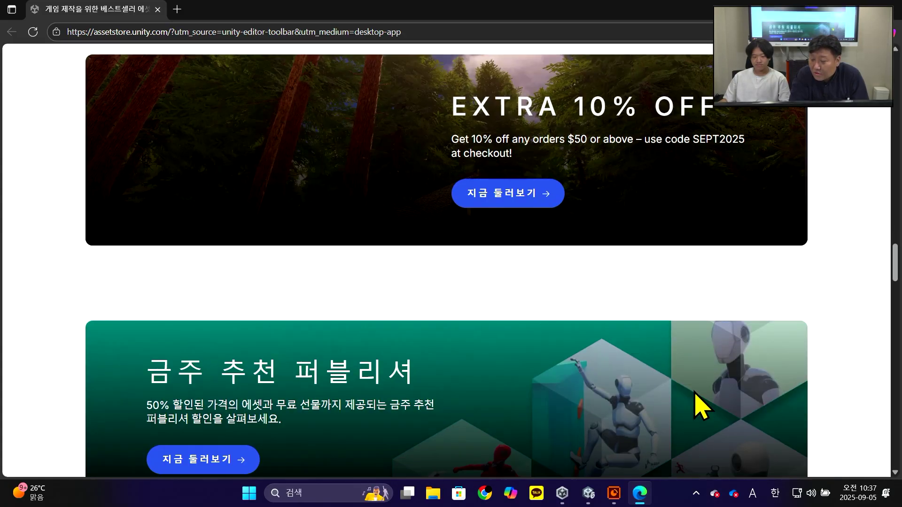
scroll(700, 403, "down", 2)
scroll(697, 403, "up", 15)
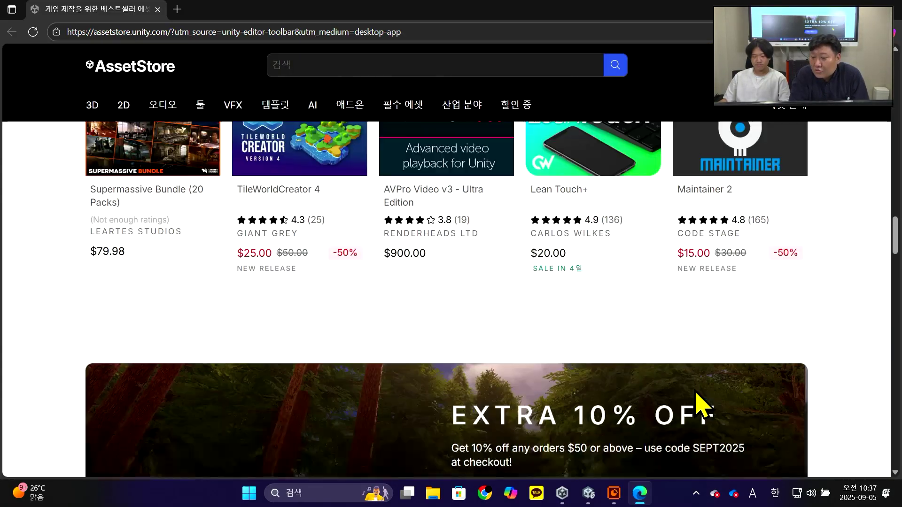
scroll(697, 397, "up", 20)
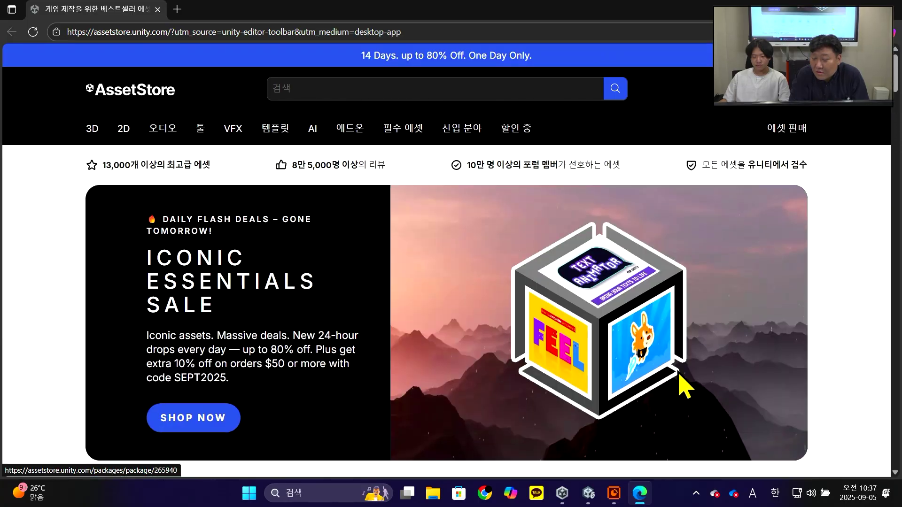
Step: Search the Asset Store for "2d"
left_click(443, 87)
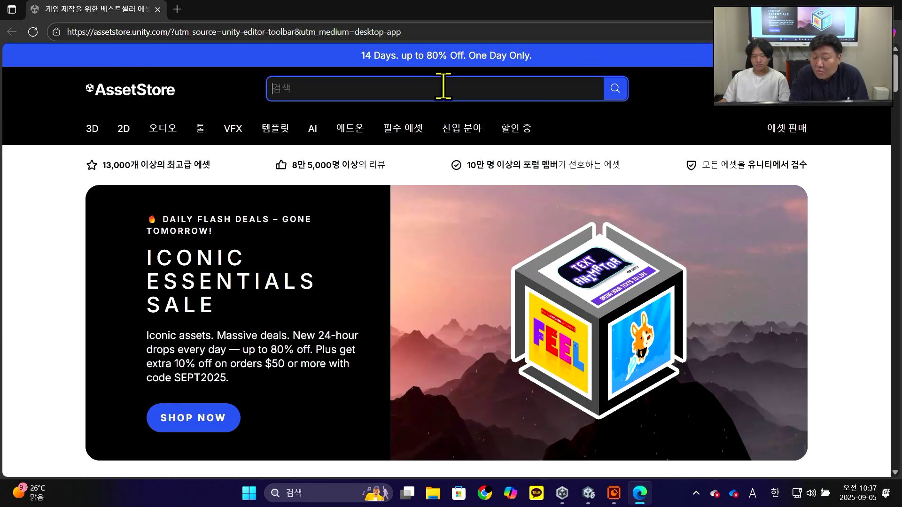
type("2d")
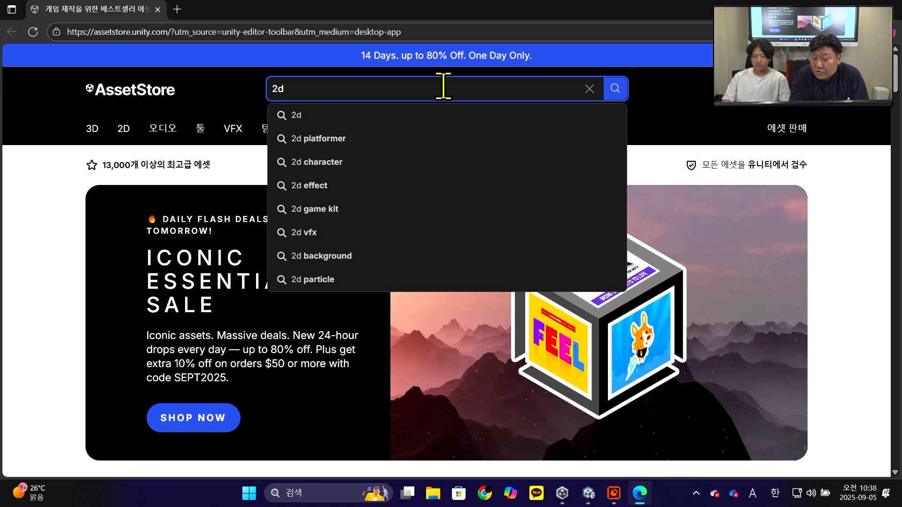
key("Return")
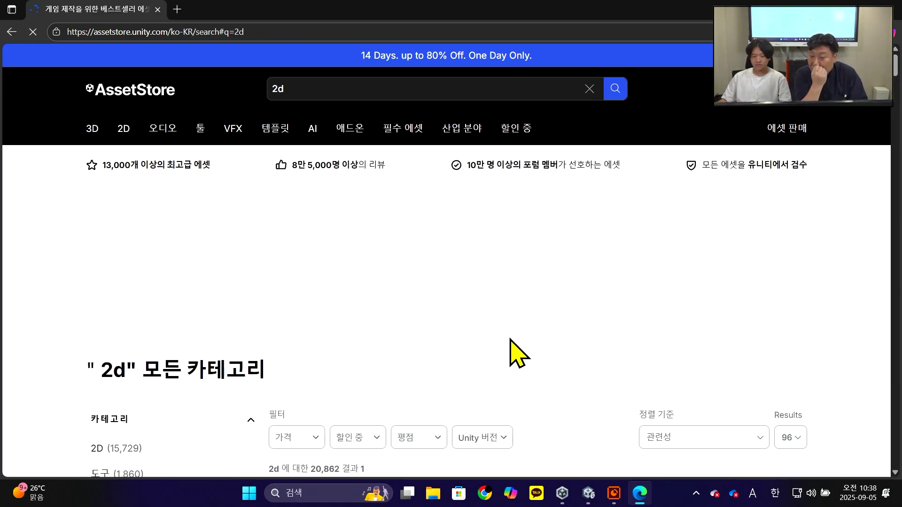
Step: Filter the "2d" search results by price to show only Free assets
scroll(519, 346, "down", 3)
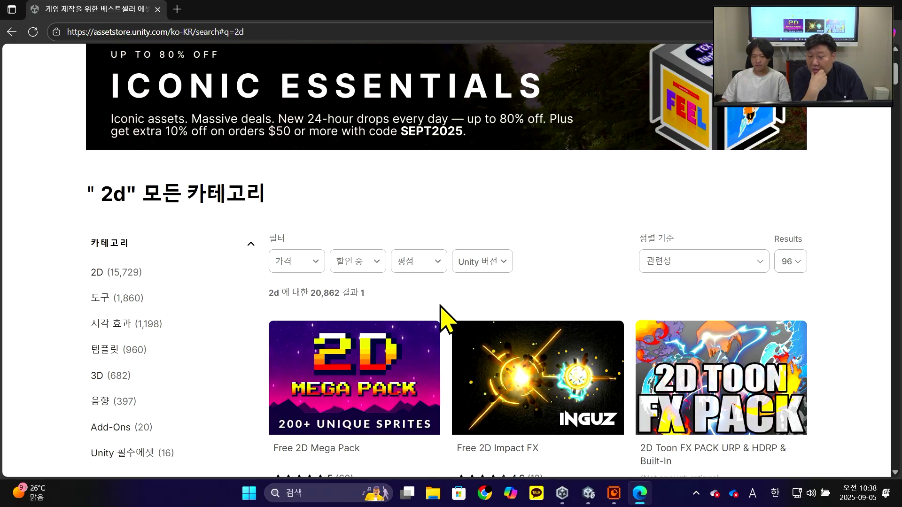
scroll(624, 418, "down", 5)
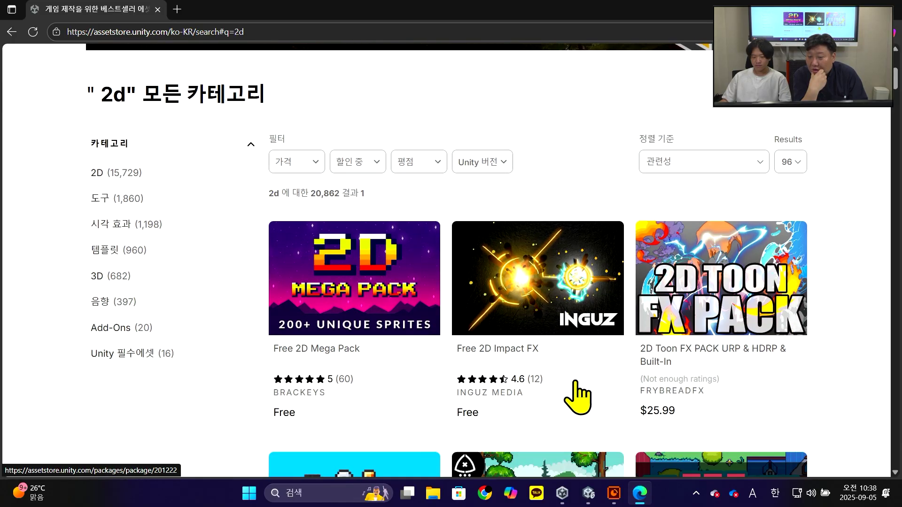
scroll(329, 263, "up", 3)
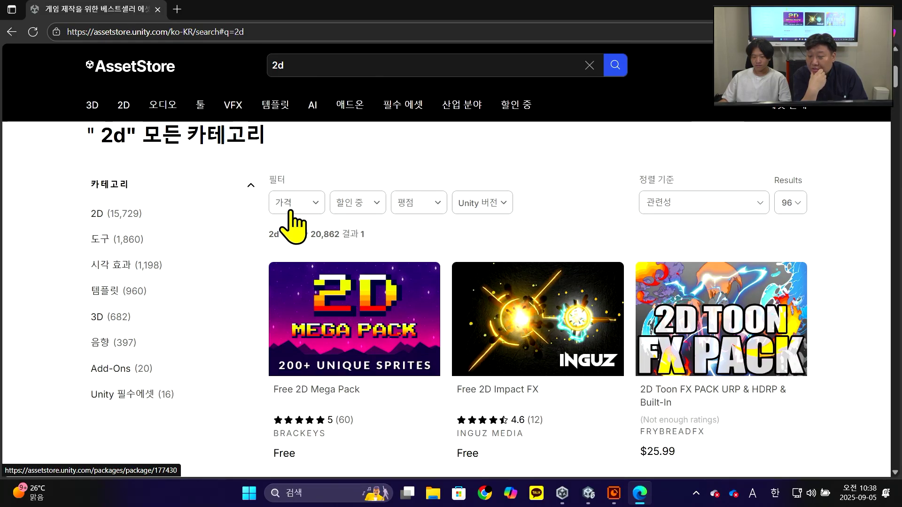
left_click(296, 202)
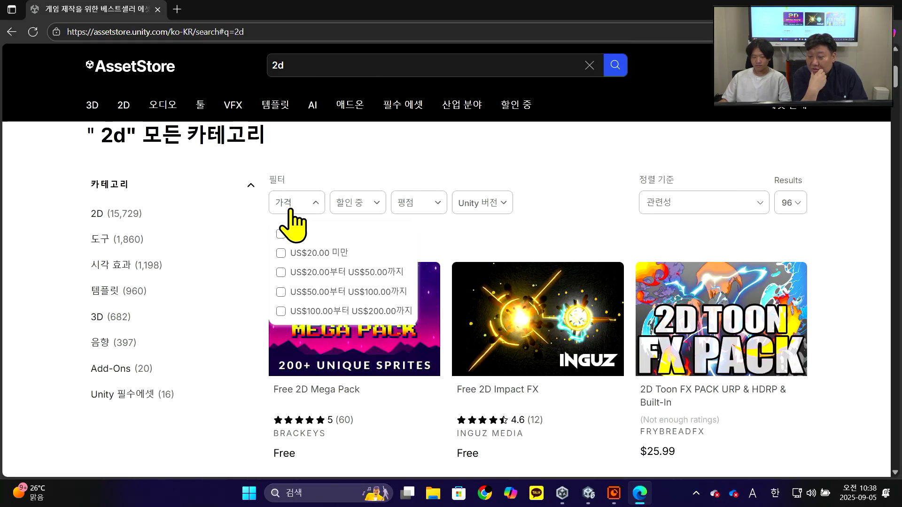
left_click(379, 235)
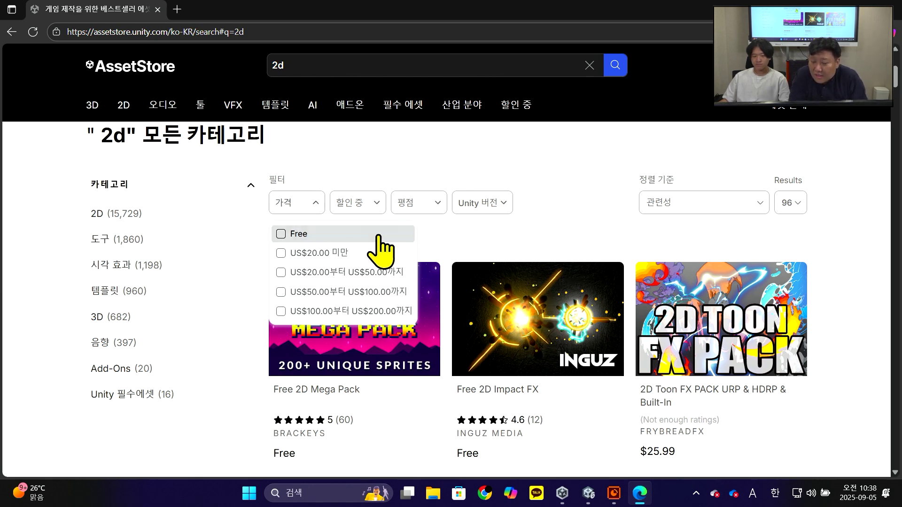
left_click(583, 272)
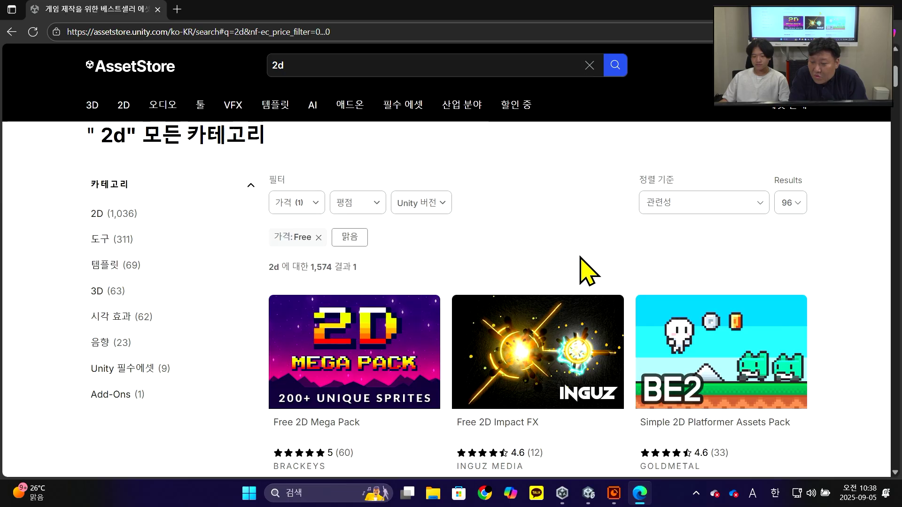
Step: Browse the free 2D search results to examine the available characters, backgrounds, tilesets, UI packs and sample projects
scroll(589, 277, "down", 3)
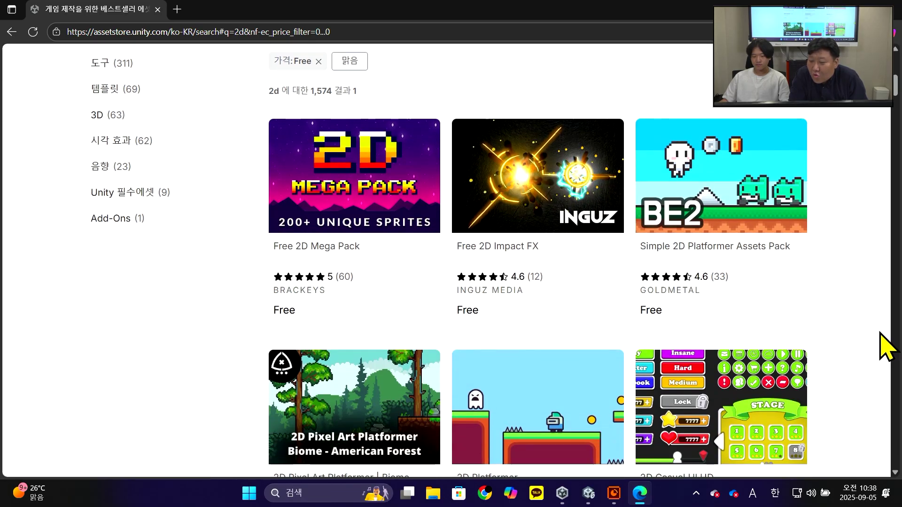
scroll(868, 339, "down", 5)
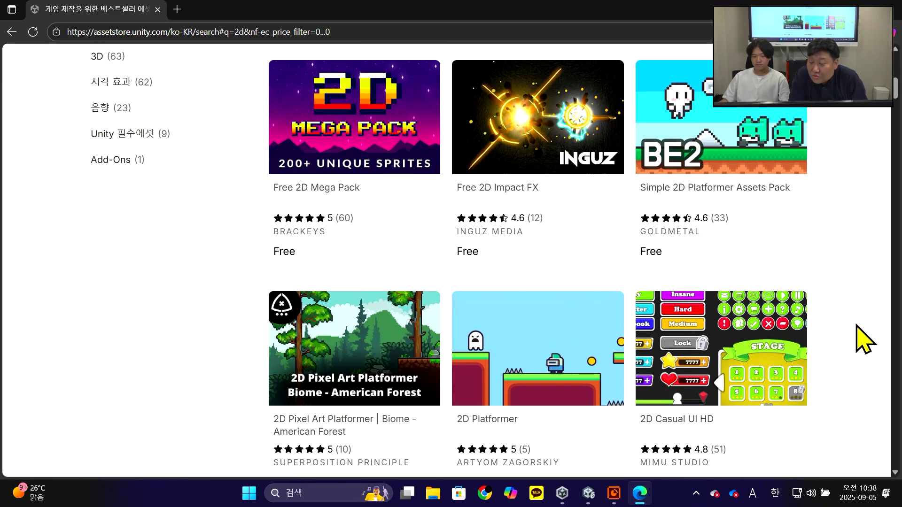
scroll(852, 336, "down", 7)
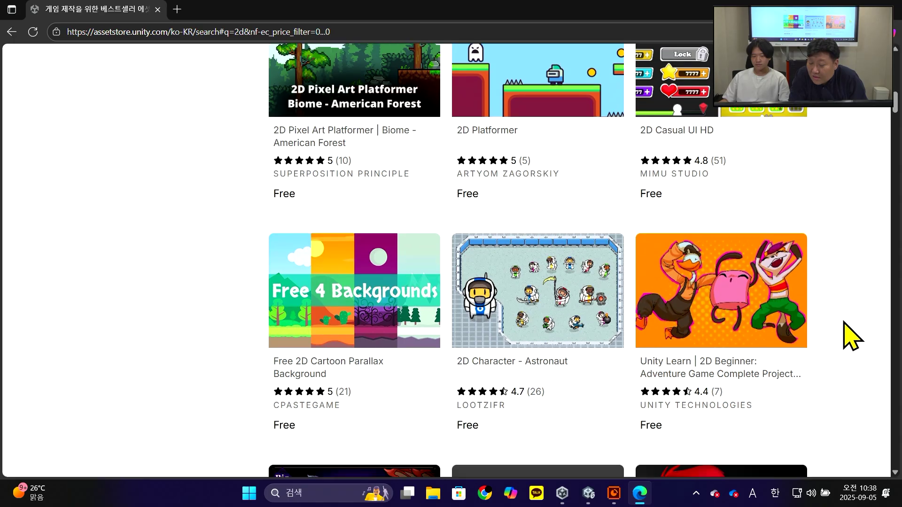
scroll(844, 333, "down", 7)
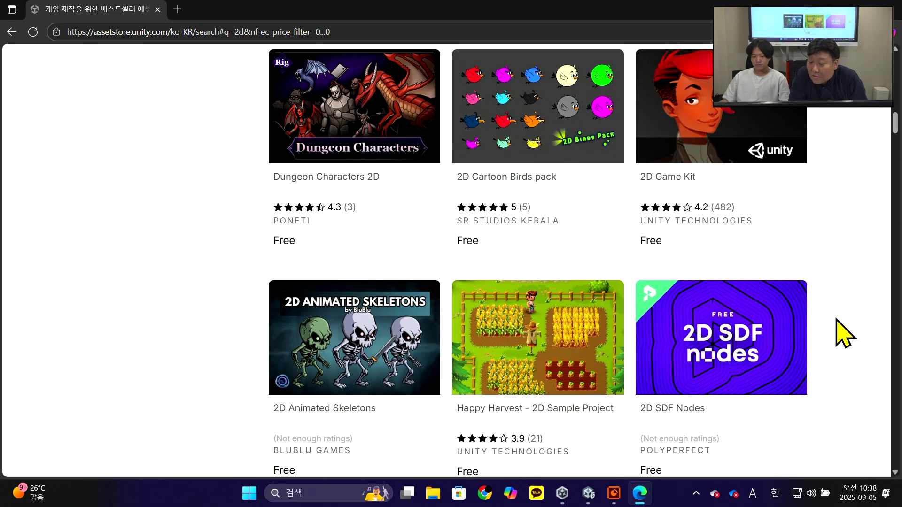
scroll(844, 334, "down", 7)
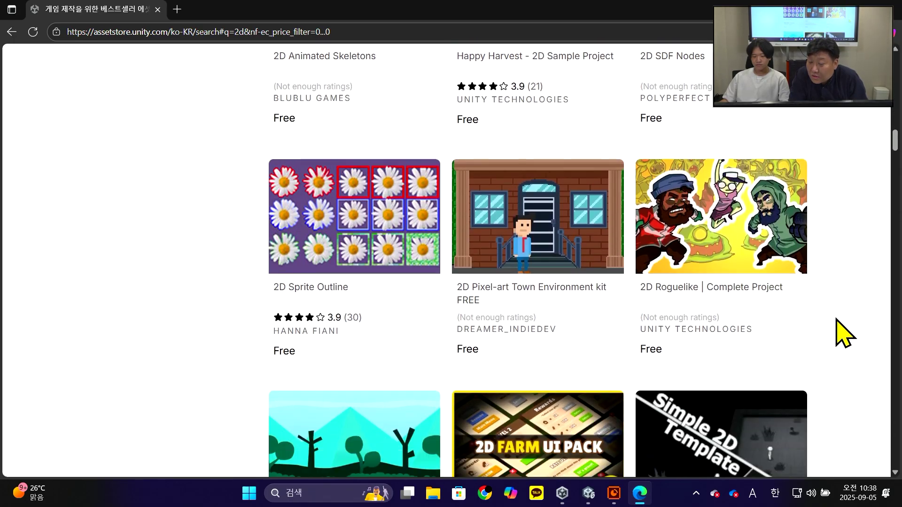
scroll(844, 334, "down", 7)
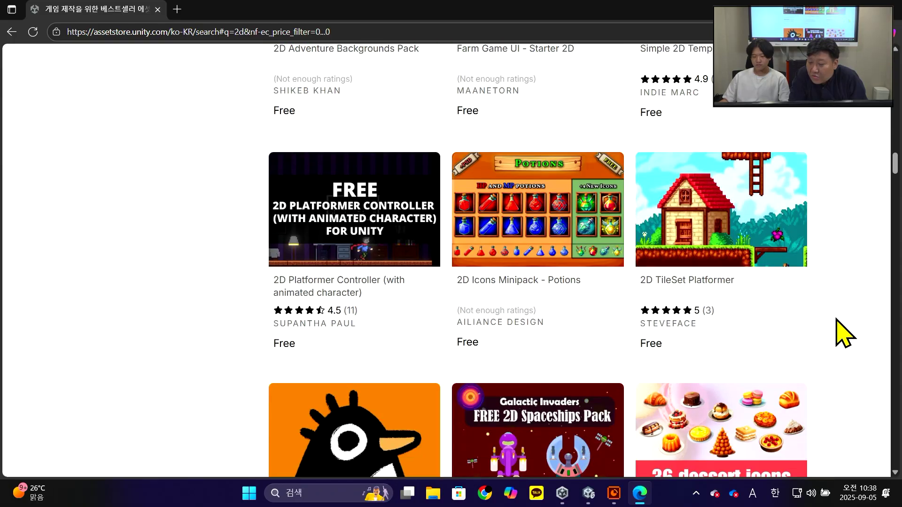
scroll(844, 335, "down", 8)
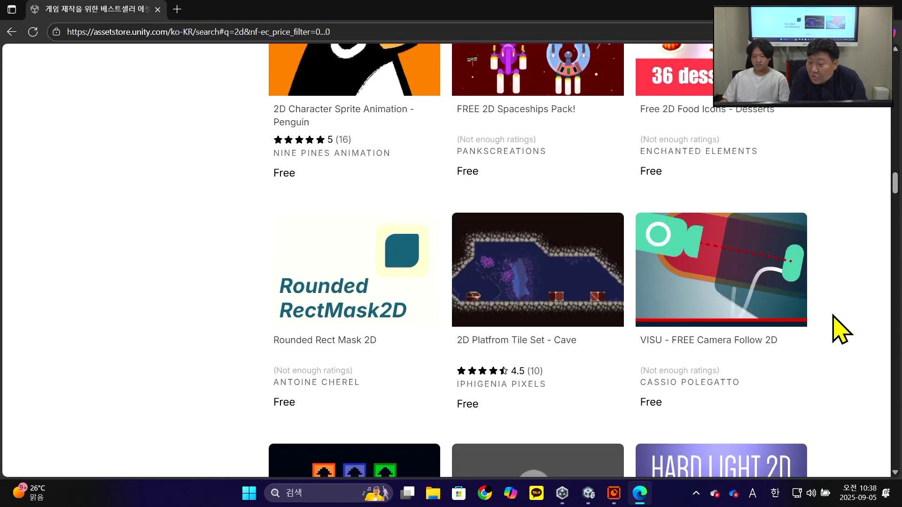
scroll(838, 334, "down", 3)
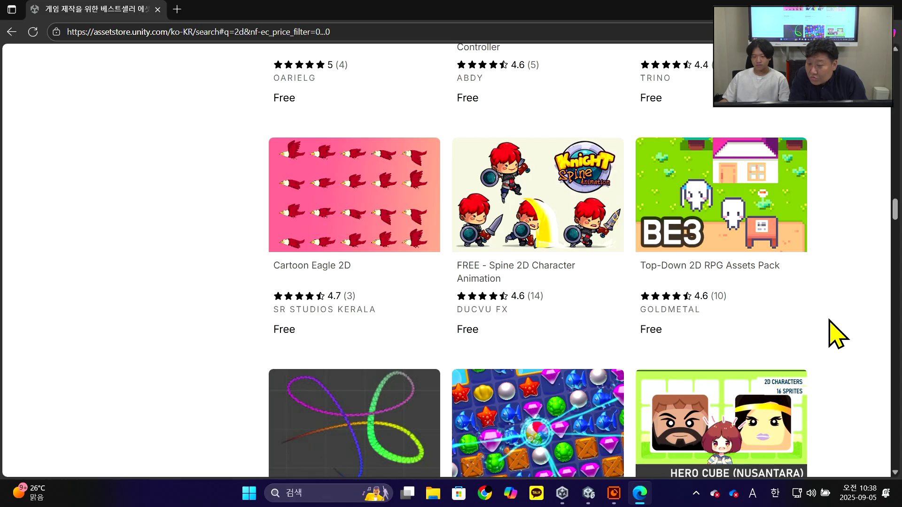
scroll(838, 335, "down", 3)
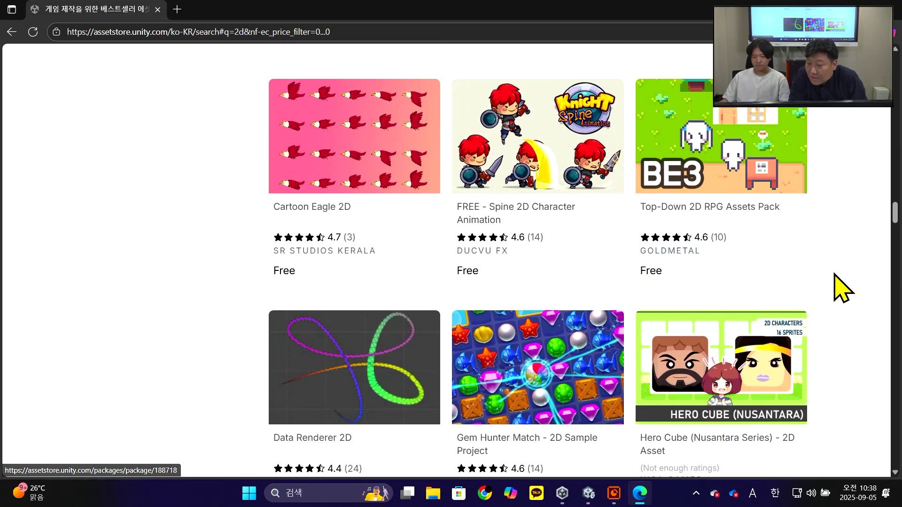
scroll(593, 239, "down", 3)
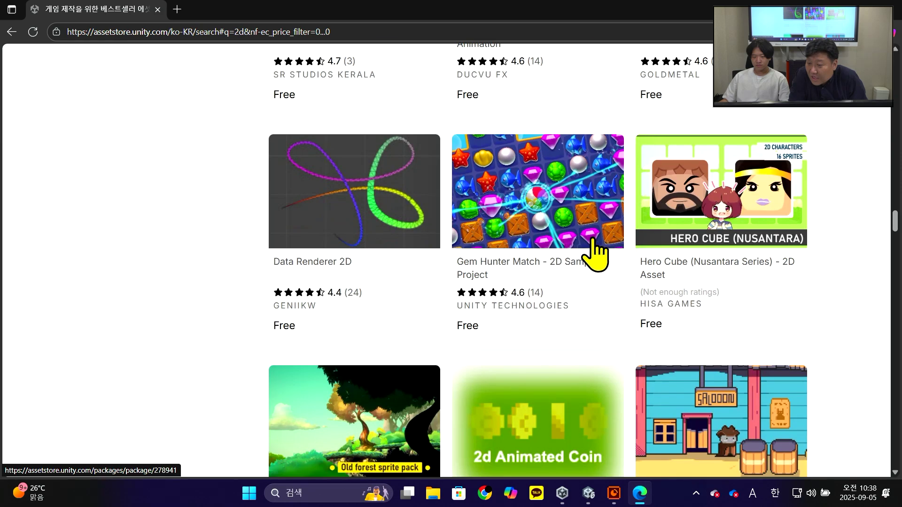
scroll(676, 375, "down", 6)
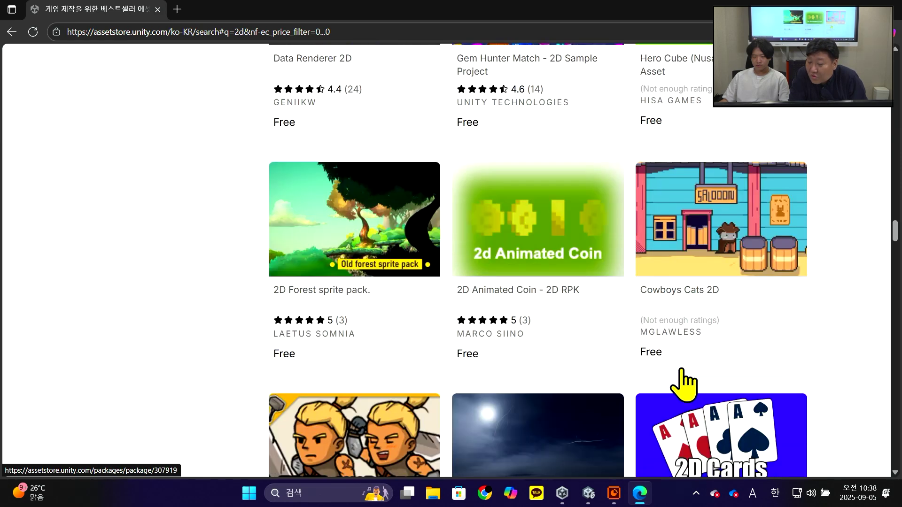
scroll(673, 378, "down", 6)
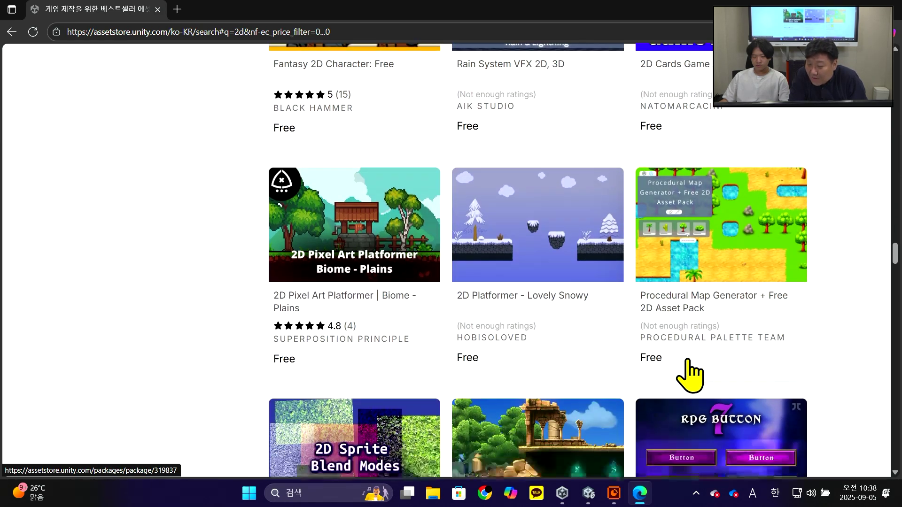
scroll(689, 376, "down", 2)
scroll(689, 373, "down", 3)
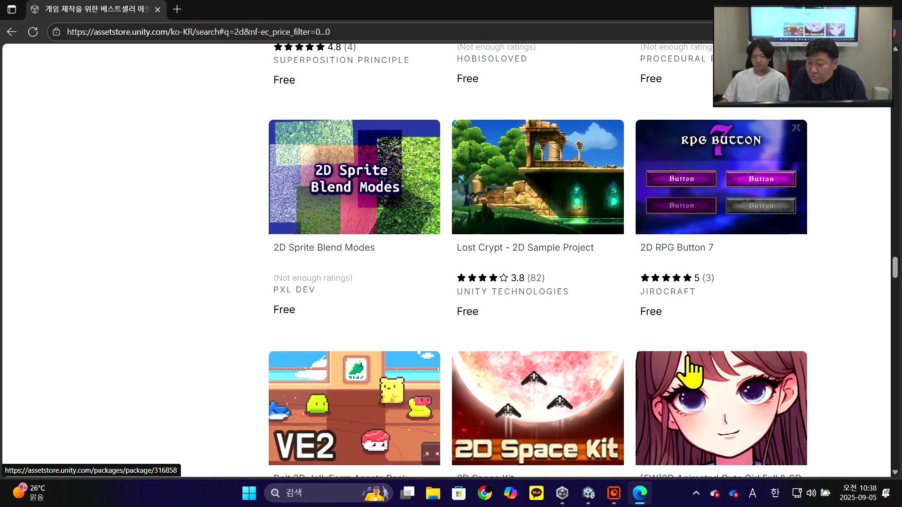
scroll(615, 368, "down", 10)
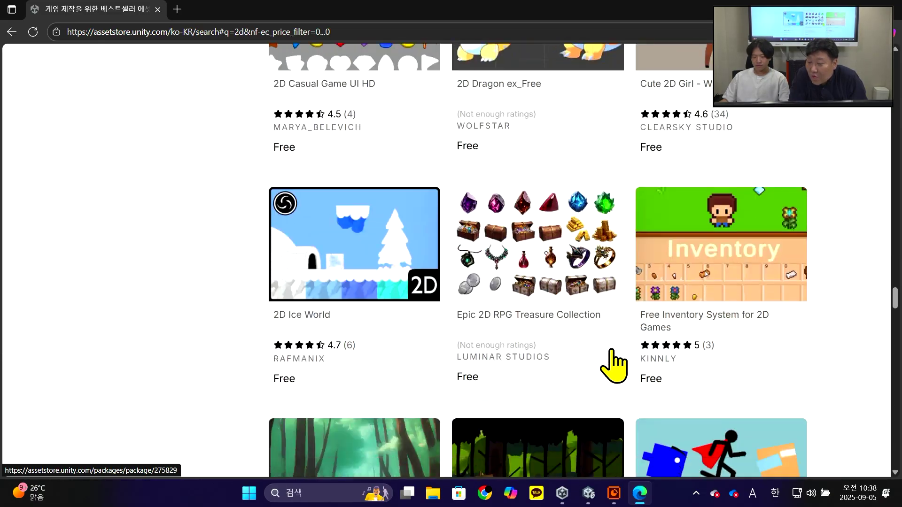
scroll(623, 362, "down", 1)
scroll(599, 345, "up", 15)
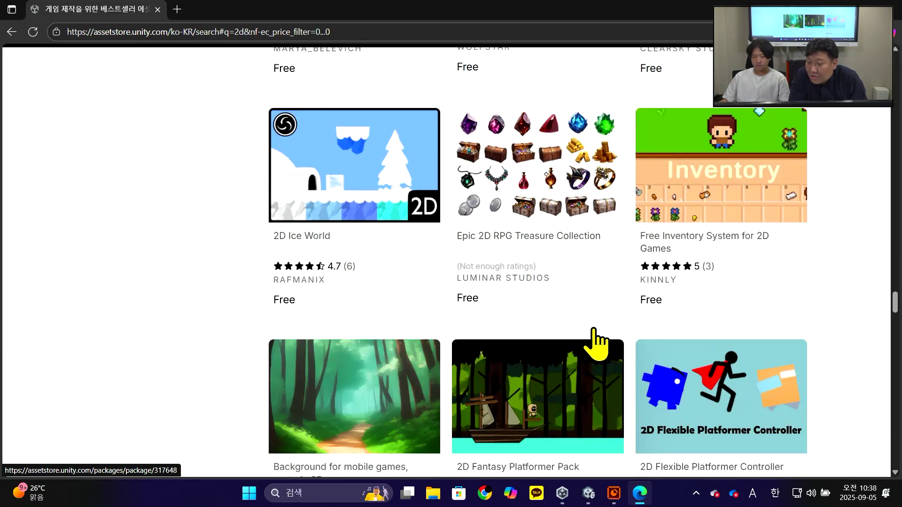
scroll(582, 348, "up", 15)
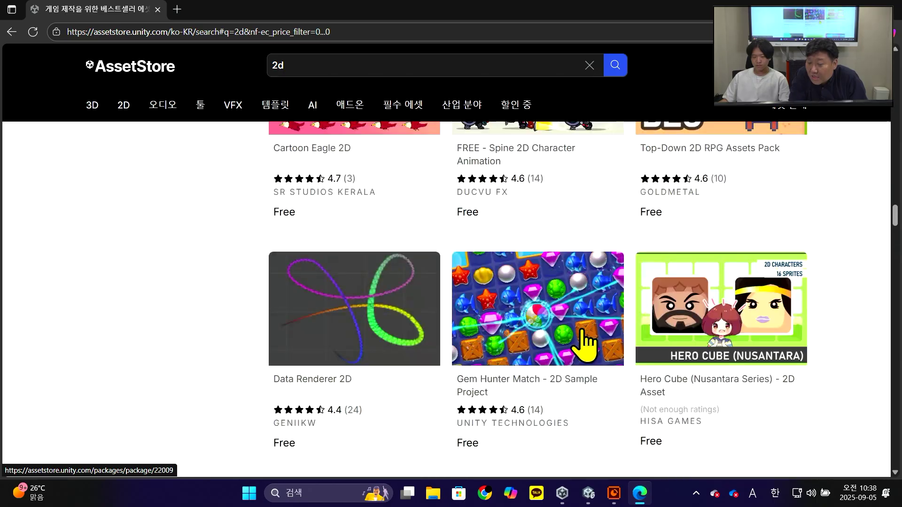
Step: Search the Asset Store for the suggested term "2d character" and limit the results to Free assets
left_click(340, 65)
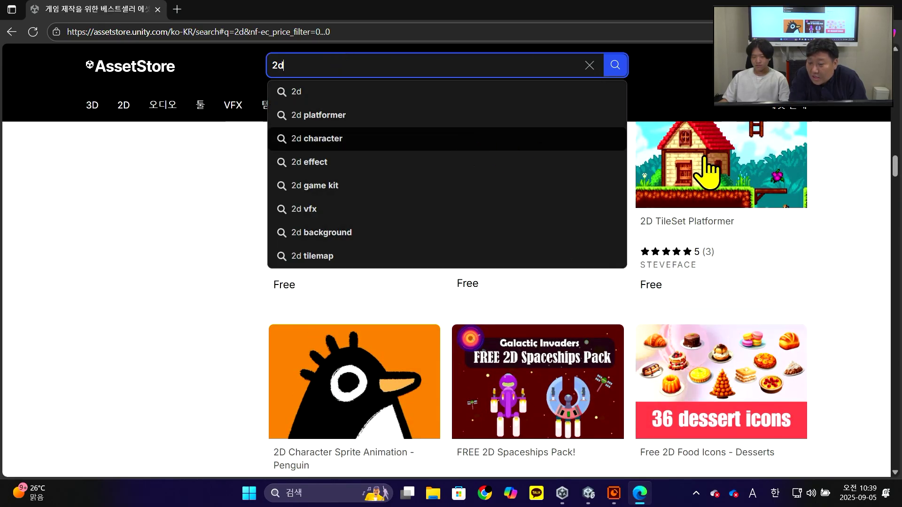
left_click(525, 140)
scroll(494, 272, "up", 5)
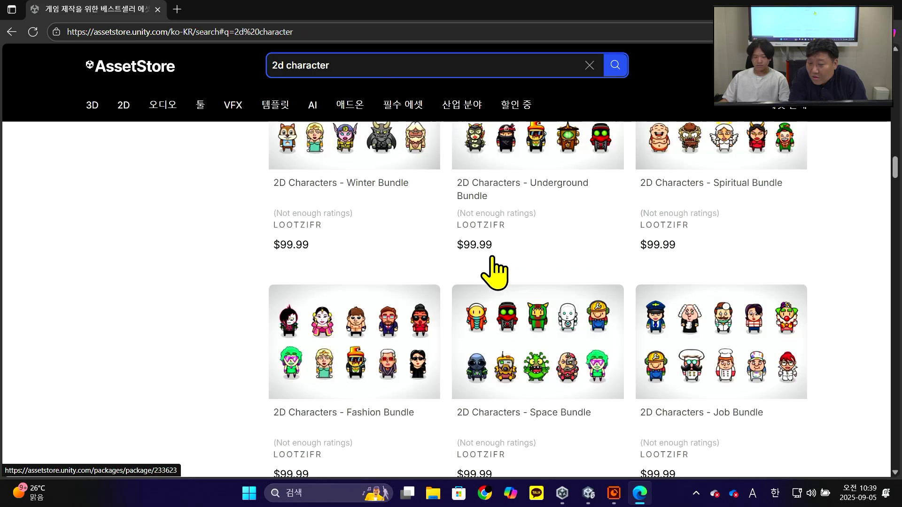
scroll(404, 264, "up", 5)
scroll(404, 264, "up", 10)
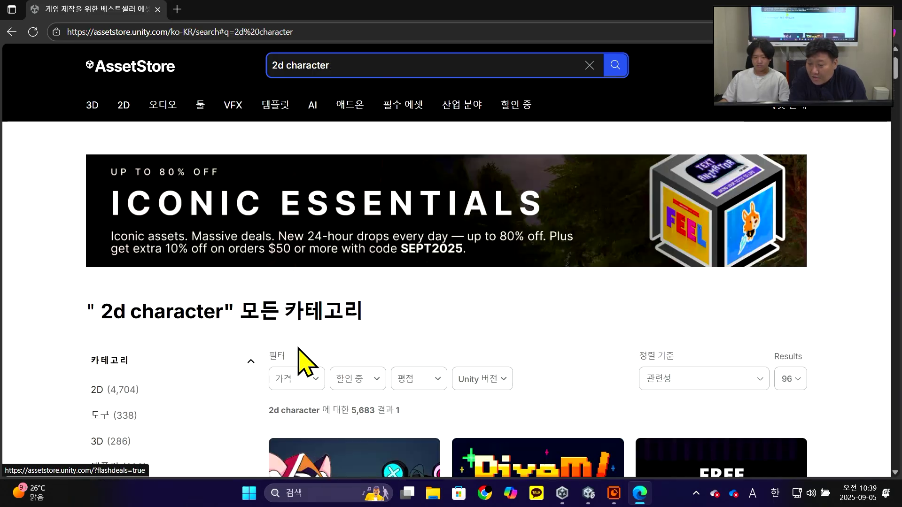
left_click(296, 379)
scroll(296, 379, "down", 1)
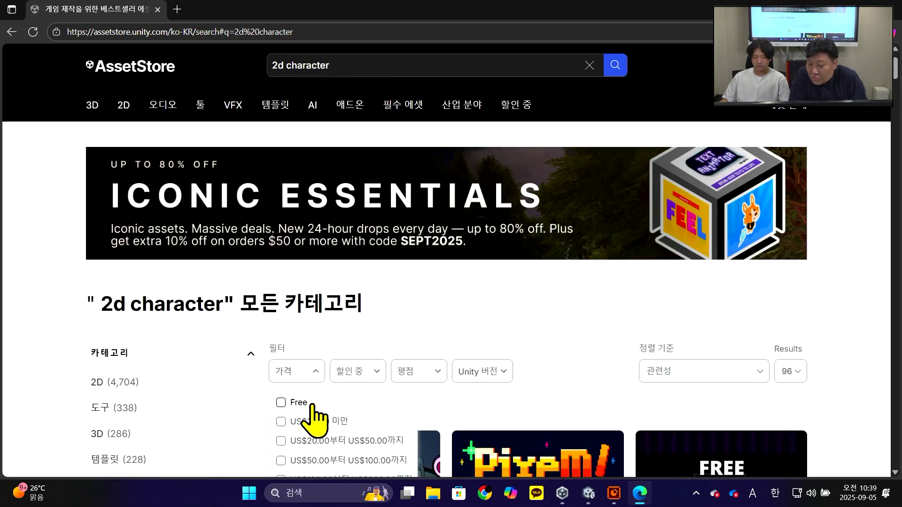
left_click(307, 352)
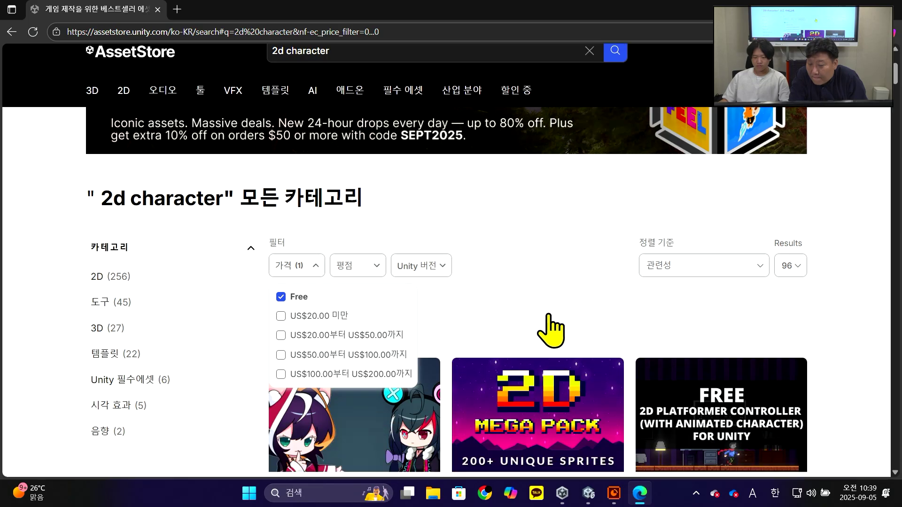
left_click(548, 326)
Step: Open the page of the free asset 2D Character - Astronaut from the results and add it to My Assets
scroll(547, 320, "down", 8)
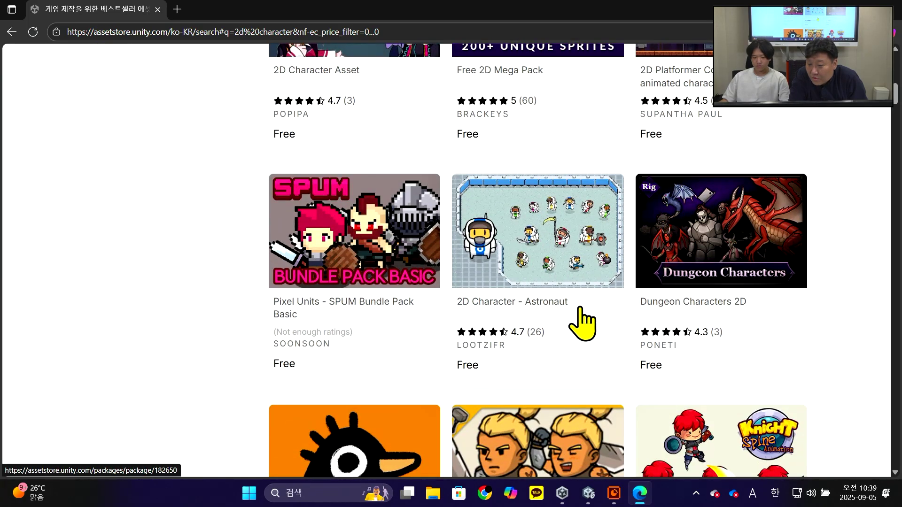
scroll(573, 320, "down", 1)
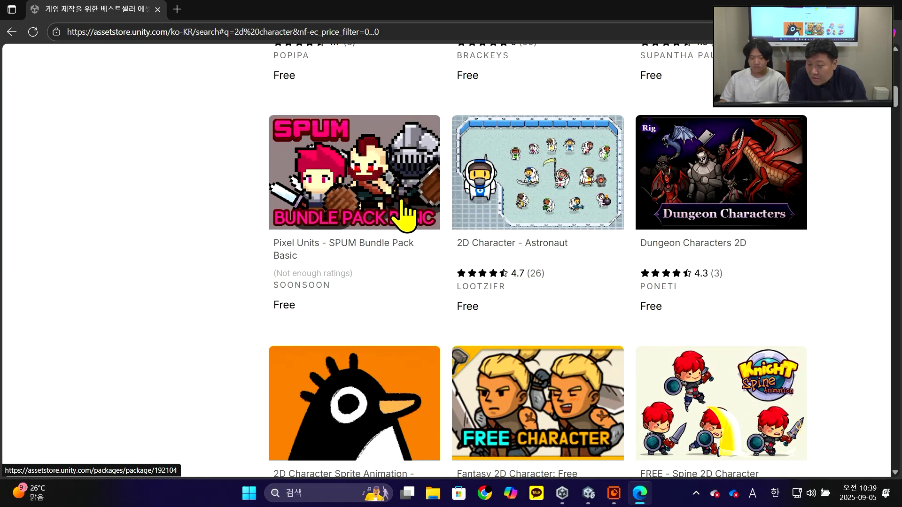
left_click(545, 200)
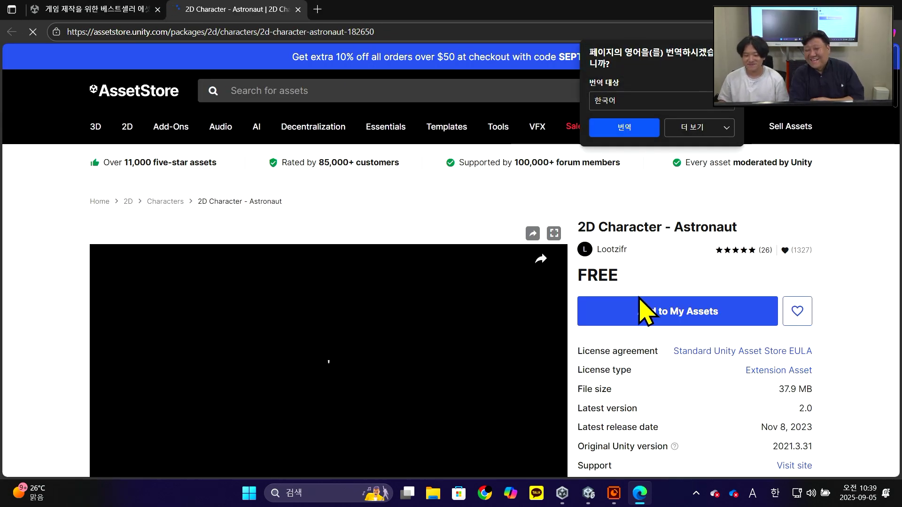
scroll(606, 308, "down", 3)
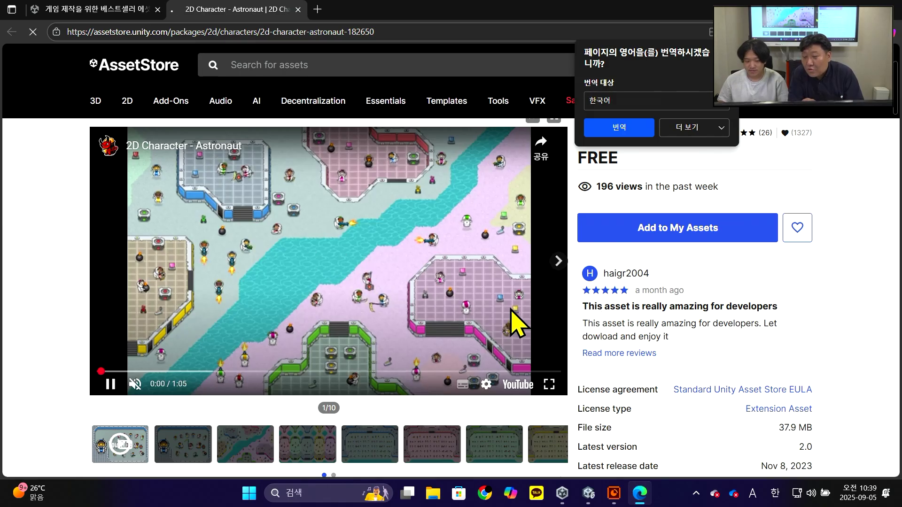
left_click(511, 311)
left_click(680, 233)
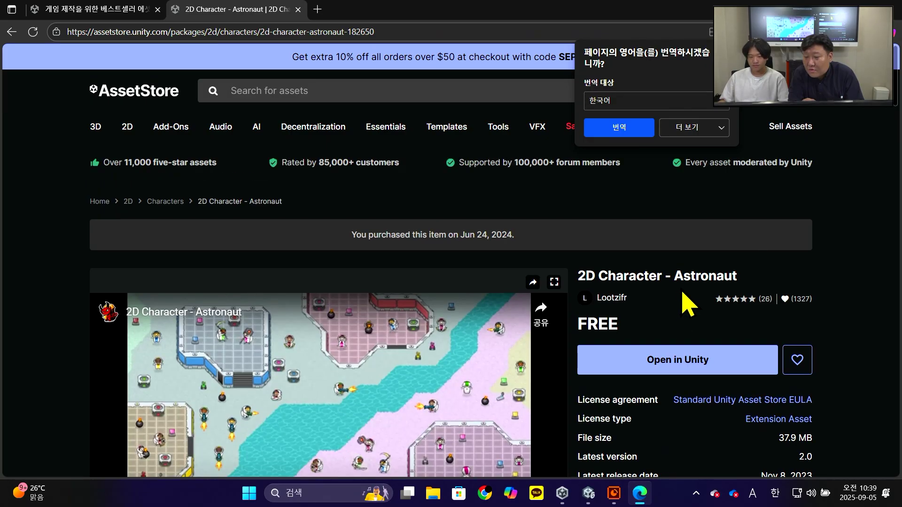
Step: Open the 2D Character - Astronaut asset in Unity's Package Manager, allowing the site to launch Unity Editor
scroll(711, 242, "down", 3)
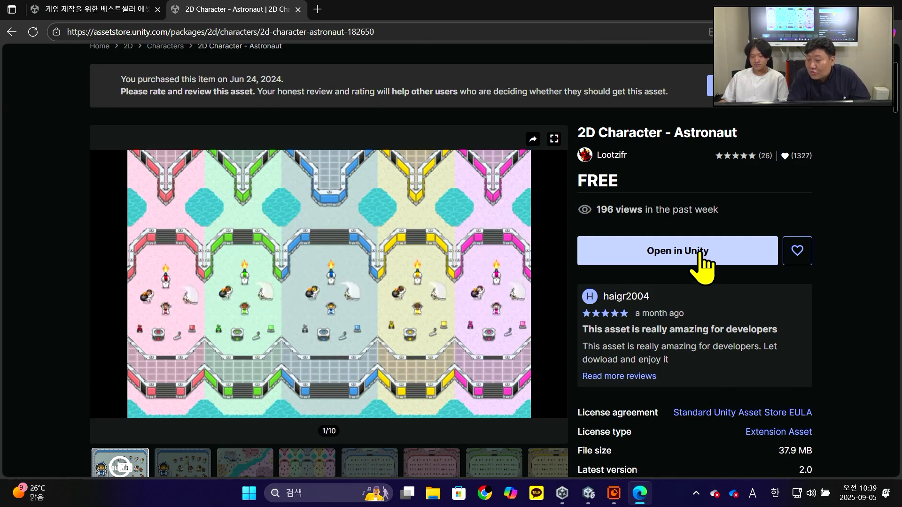
left_click(699, 252)
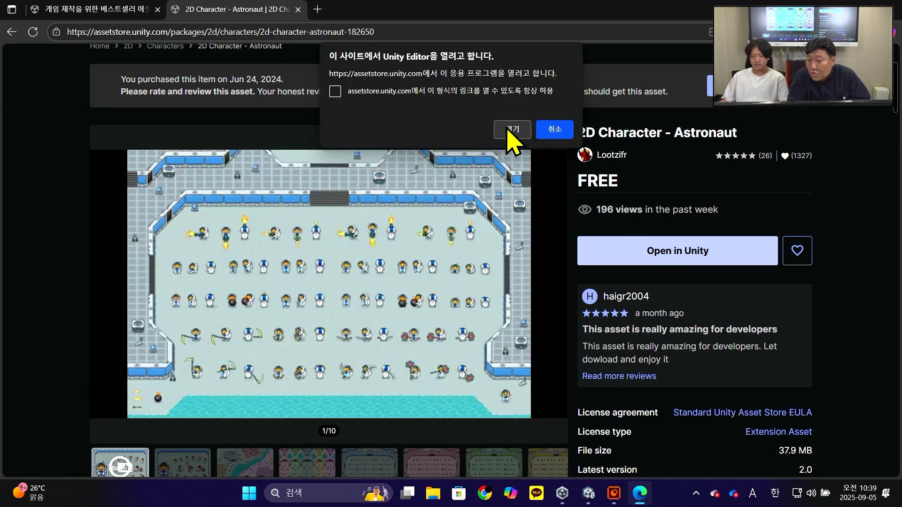
left_click(510, 133)
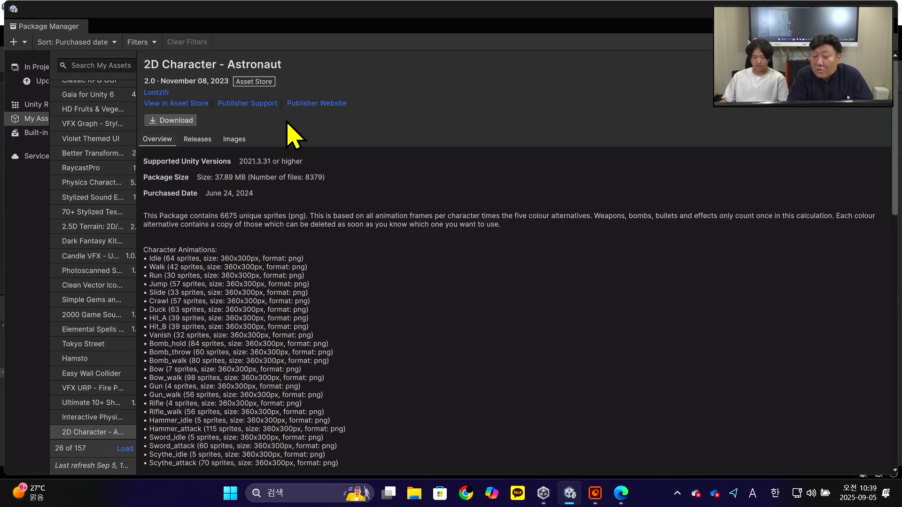
Step: Download the 2D Character - Astronaut package and start importing version 2.0 into the project
left_click(190, 122)
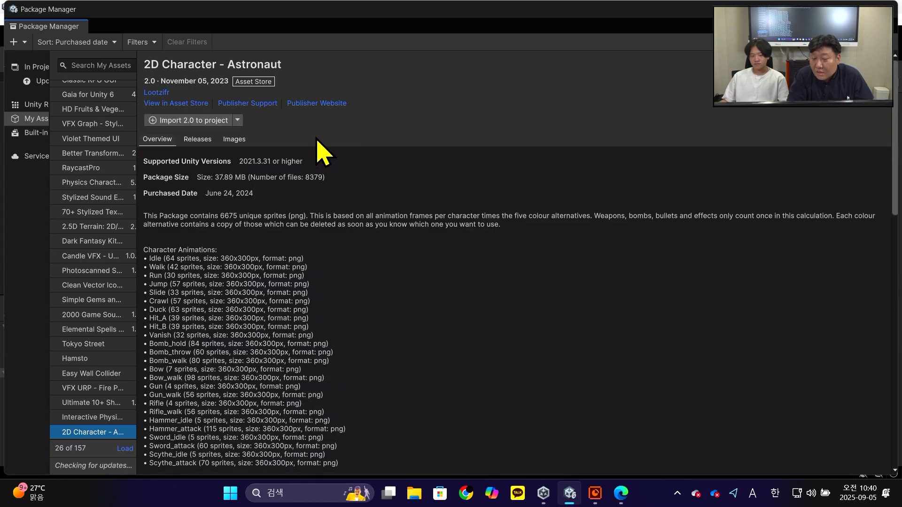
left_click(239, 122)
left_click(240, 122)
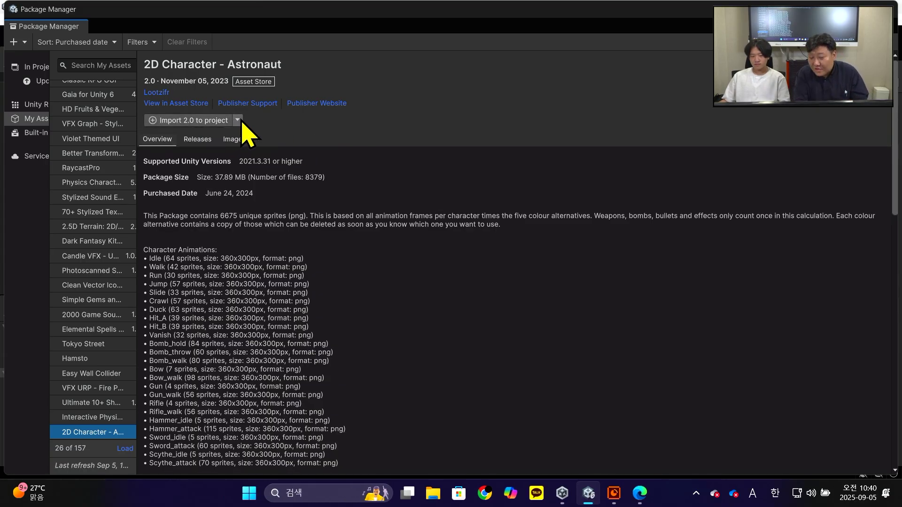
left_click(210, 121)
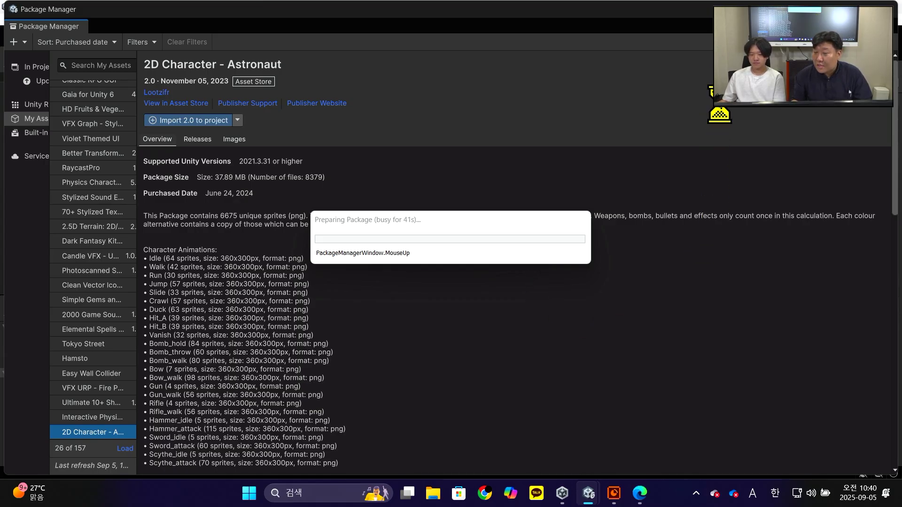
left_click_drag(509, 225, 553, 309)
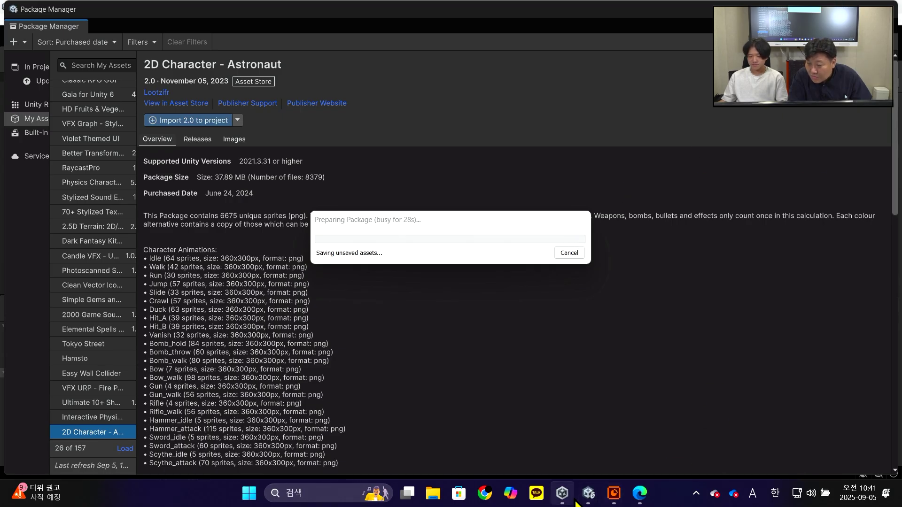
mouse_move(588, 493)
left_click(559, 446)
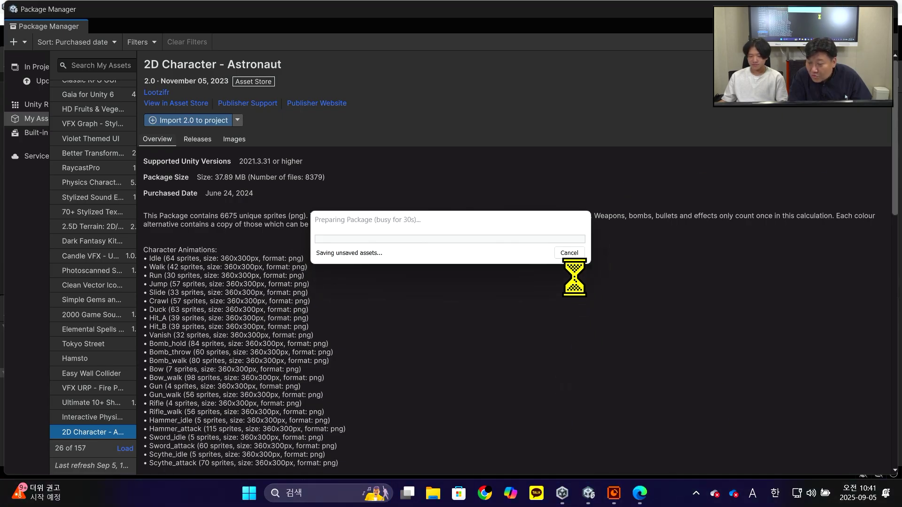
left_click_drag(542, 221, 722, 462)
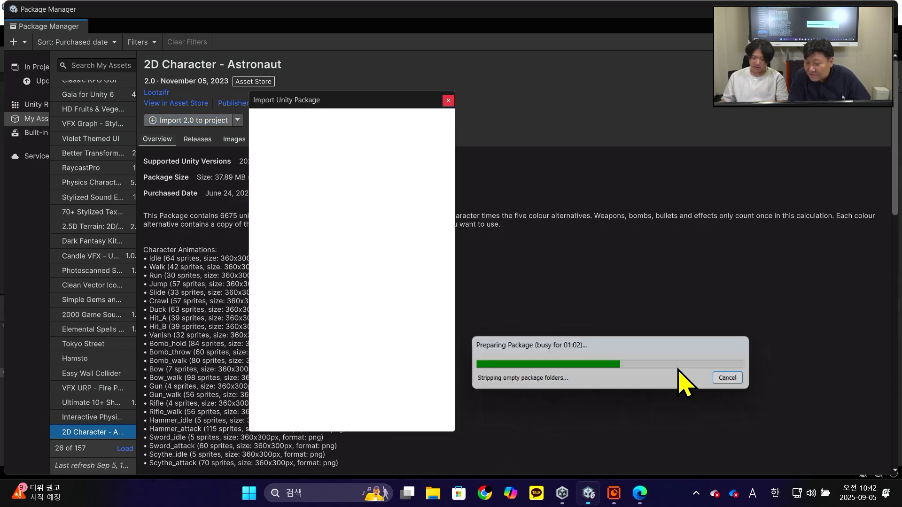
Step: Close the Package Manager window to uncover the package import dialog in the main editor
left_click(591, 500)
left_click(591, 500)
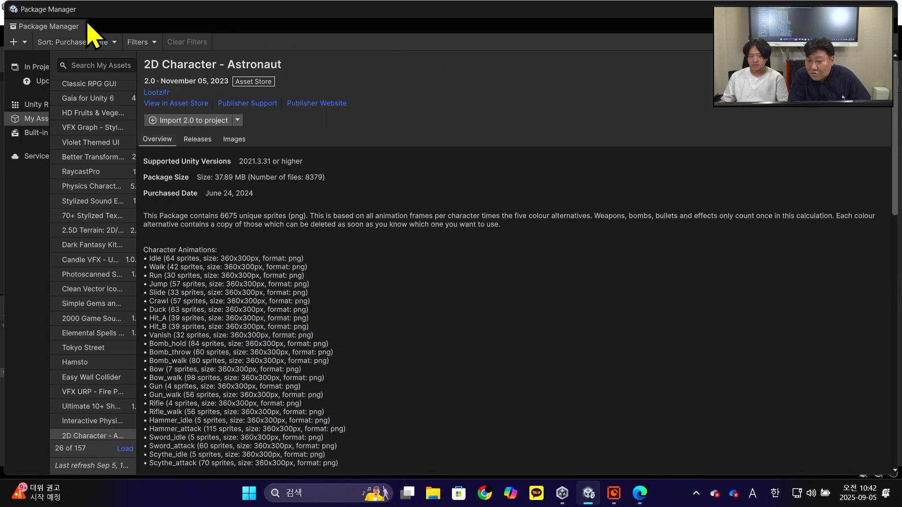
left_click_drag(761, 10, 761, 23)
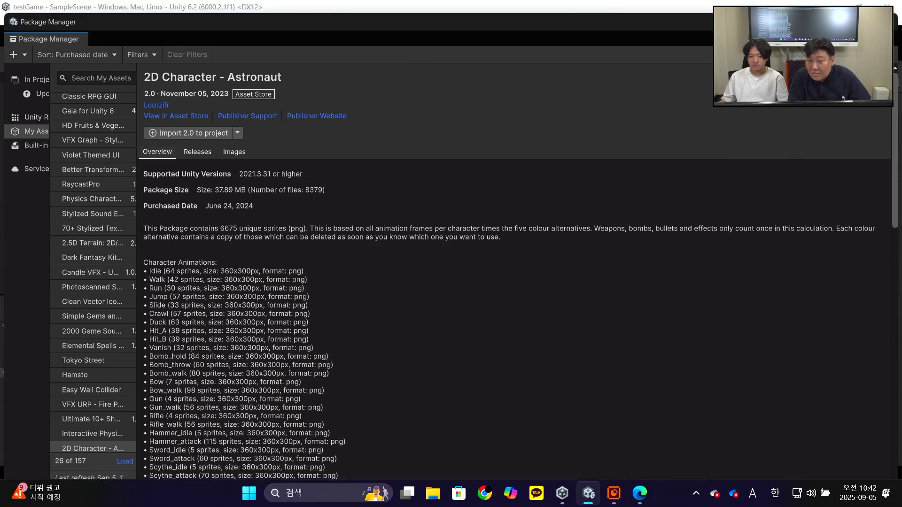
left_click_drag(76, 39, 266, 133)
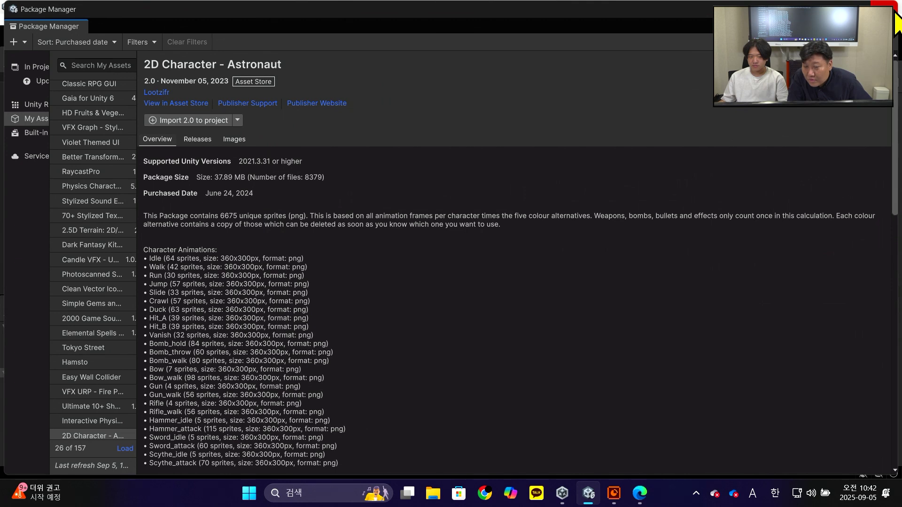
left_click(895, 14)
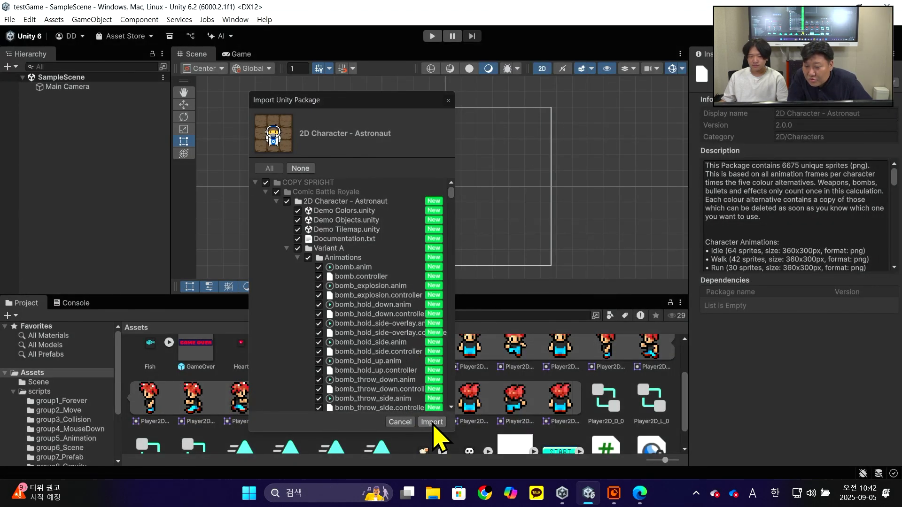
Step: Review the package file list and import all 2D Character - Astronaut contents, keeping Variant A included
scroll(406, 357, "down", 15)
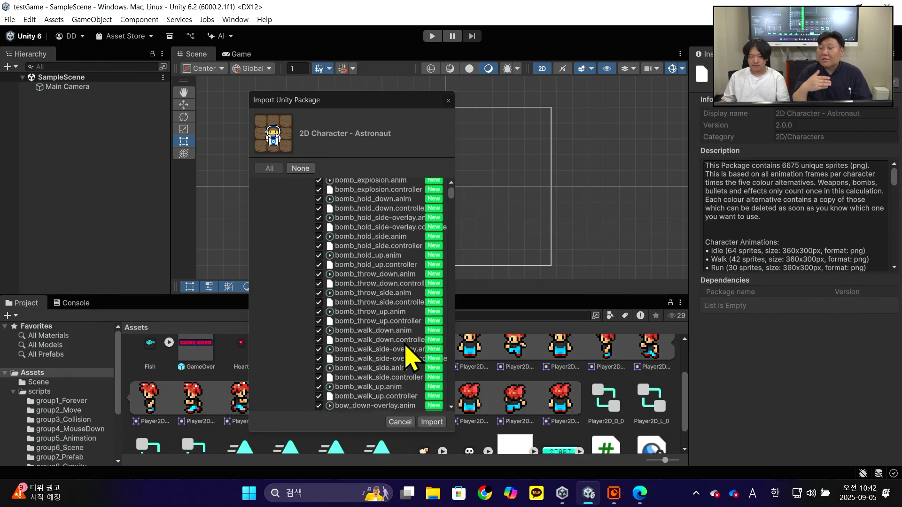
scroll(404, 352, "up", 15)
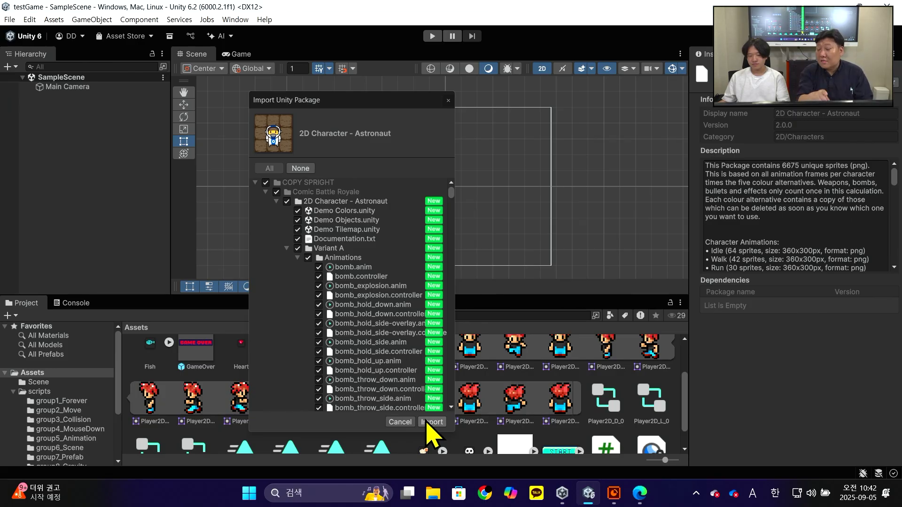
left_click(299, 249)
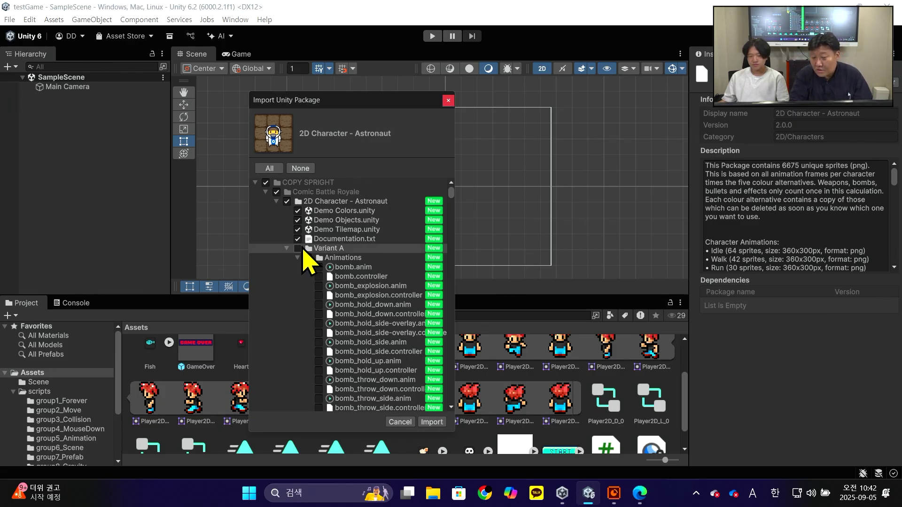
left_click(298, 248)
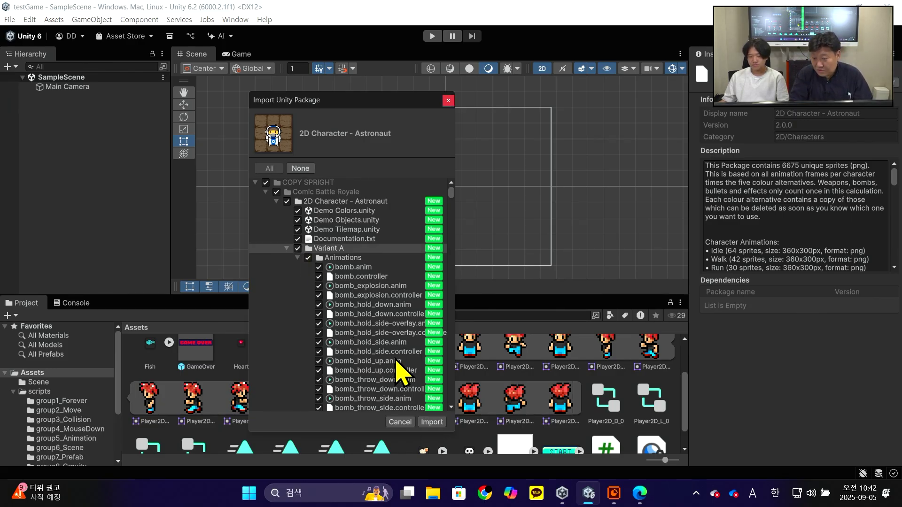
left_click(444, 422)
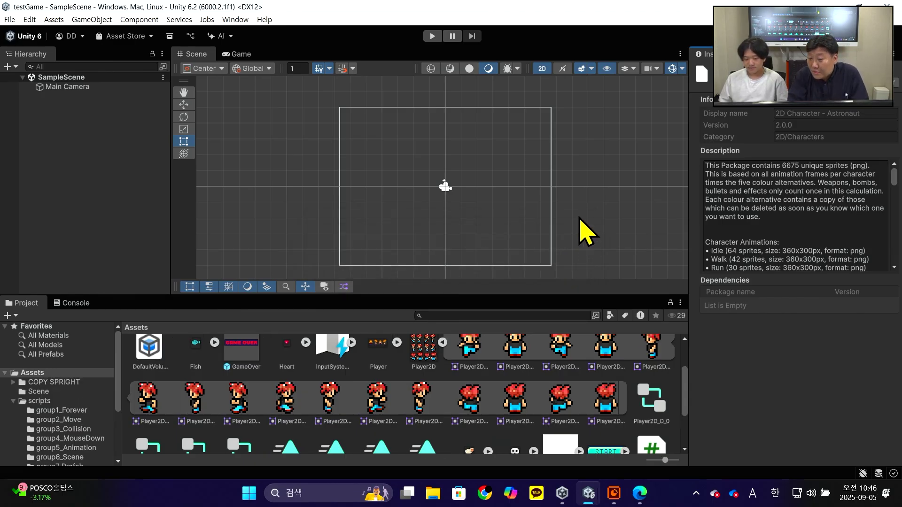
Step: Enlarge the project's asset thumbnails and open the 2D Character - Astronaut folder inside COPY SPRIGHT/Comic Battle Royale
scroll(489, 402, "up", 3)
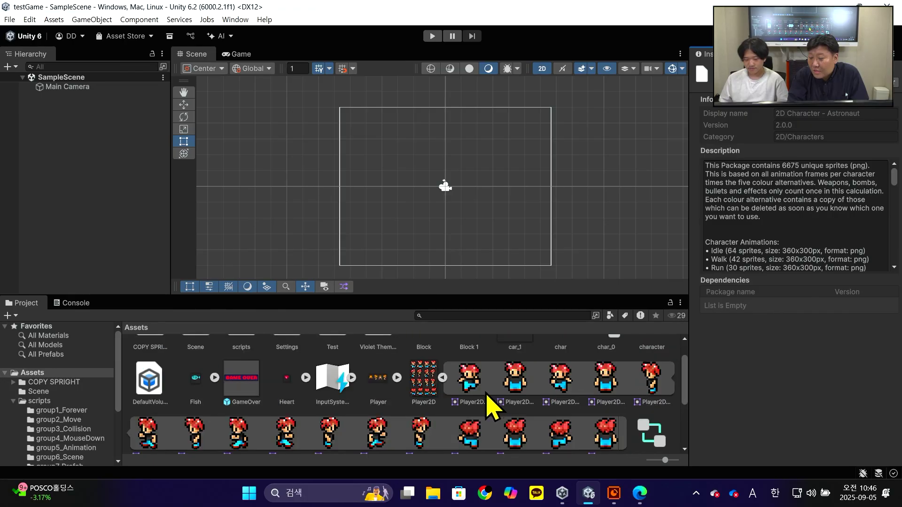
scroll(160, 386, "up", 3, "ctrl")
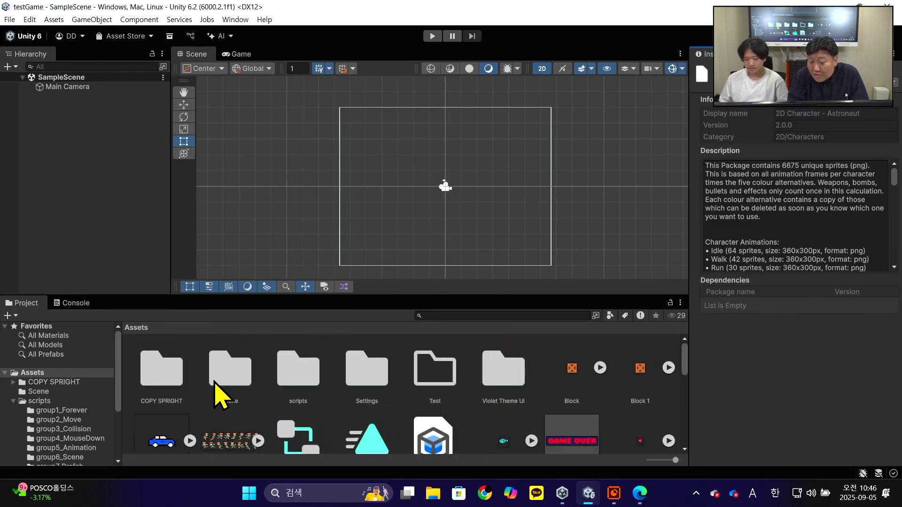
double_click(162, 374)
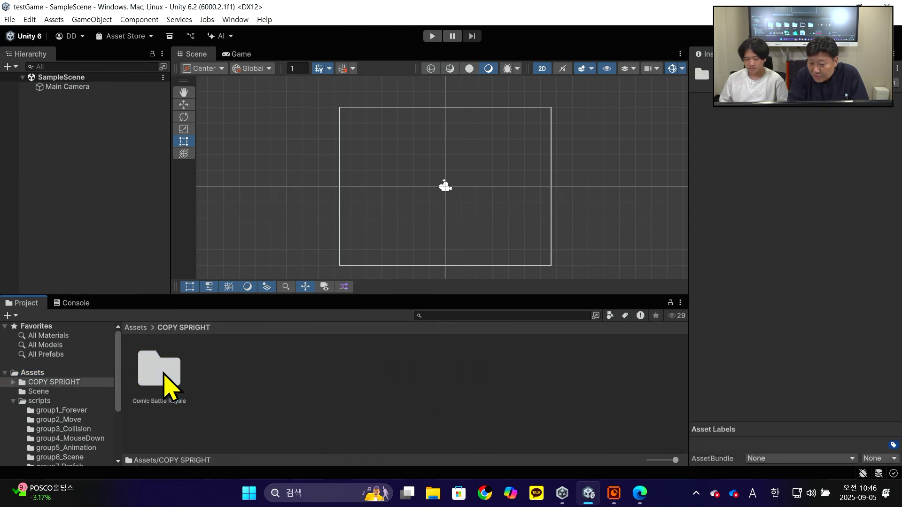
left_click(134, 327)
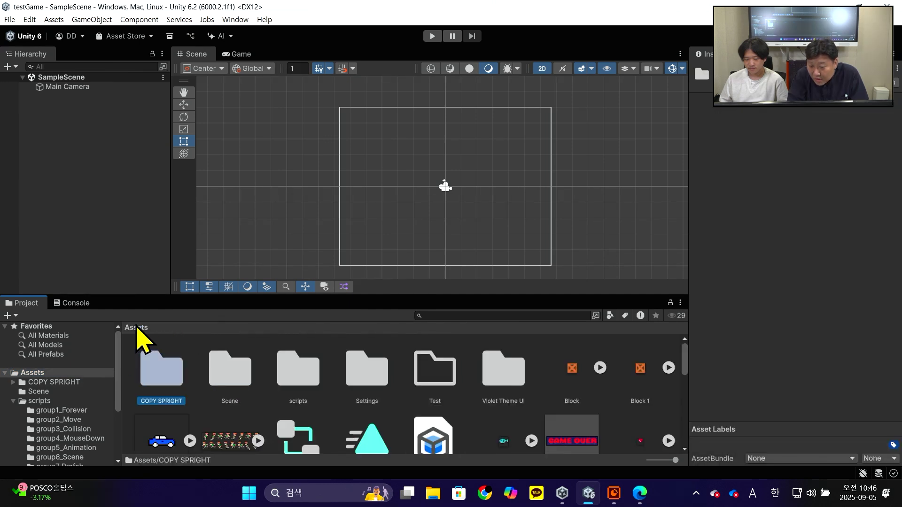
double_click(168, 379)
double_click(170, 374)
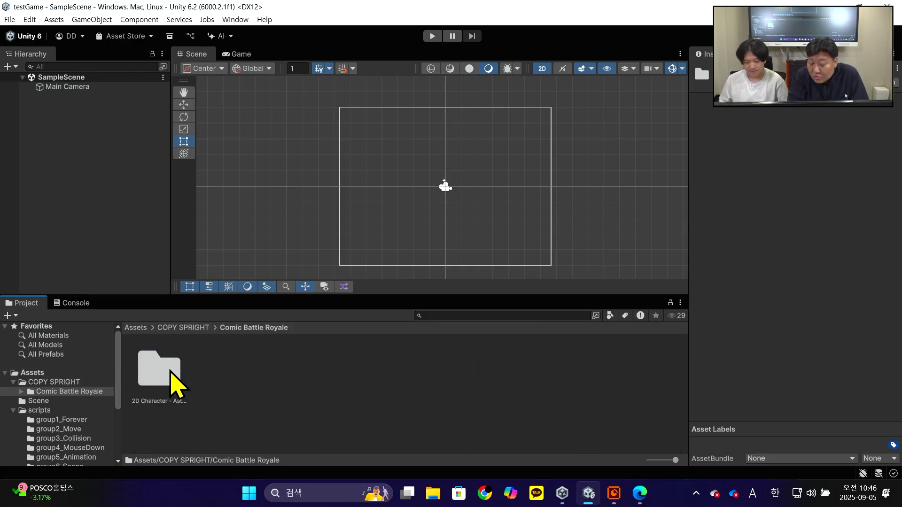
double_click(168, 378)
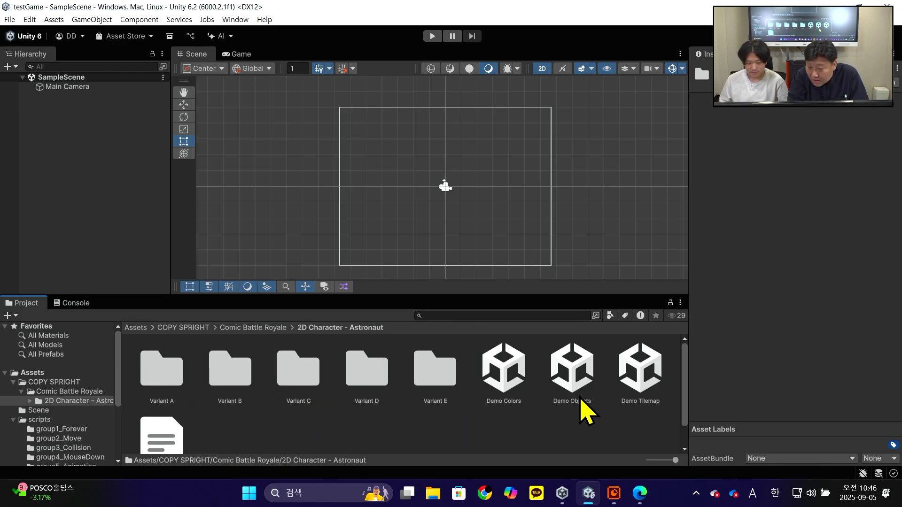
Step: Open the downward-facing idle frames in Variant A, under Sprites/Character/idle/down
double_click(161, 394)
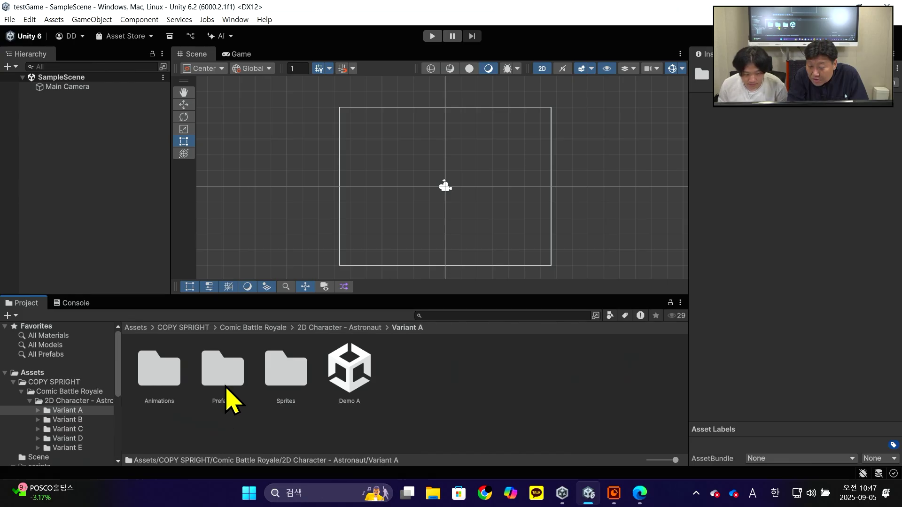
double_click(298, 391)
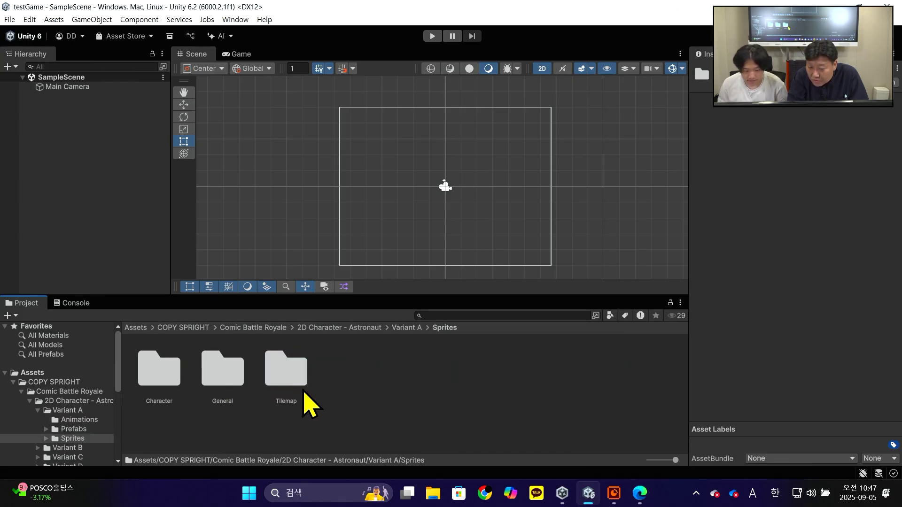
double_click(165, 395)
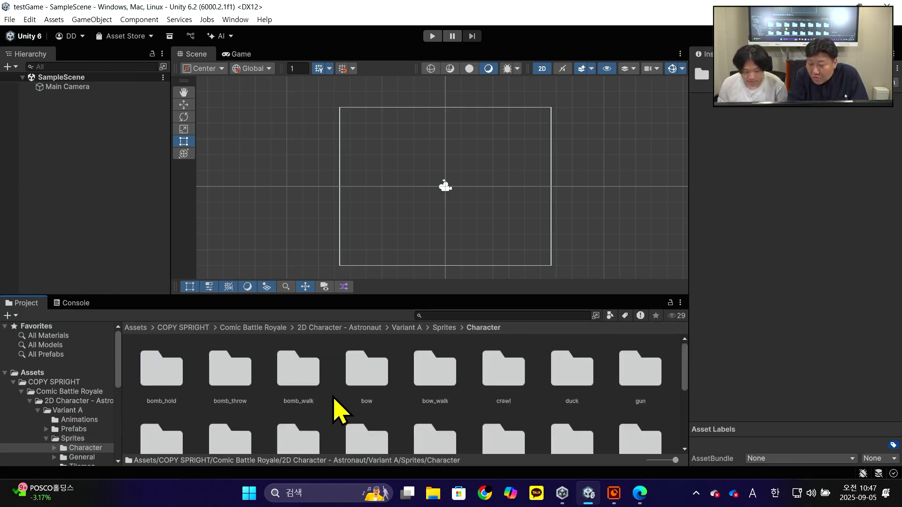
scroll(423, 404, "down", 3)
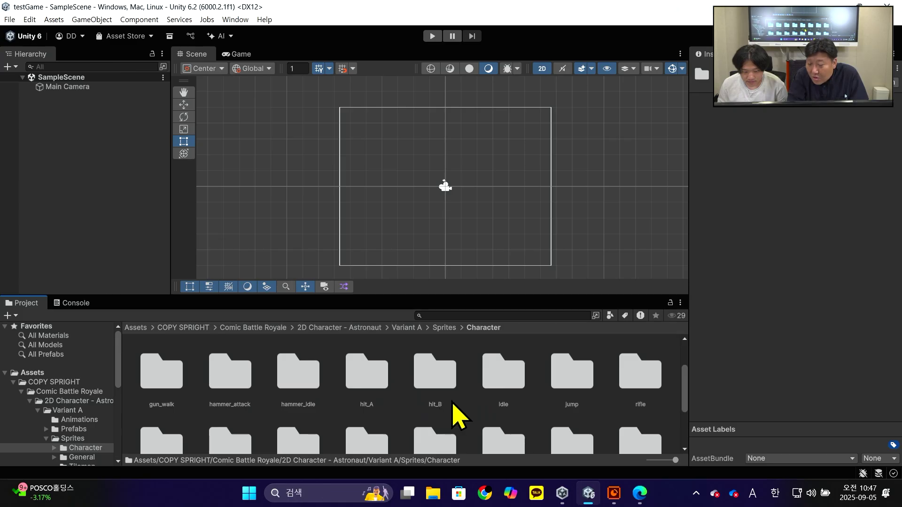
scroll(470, 413, "down", 2)
double_click(504, 357)
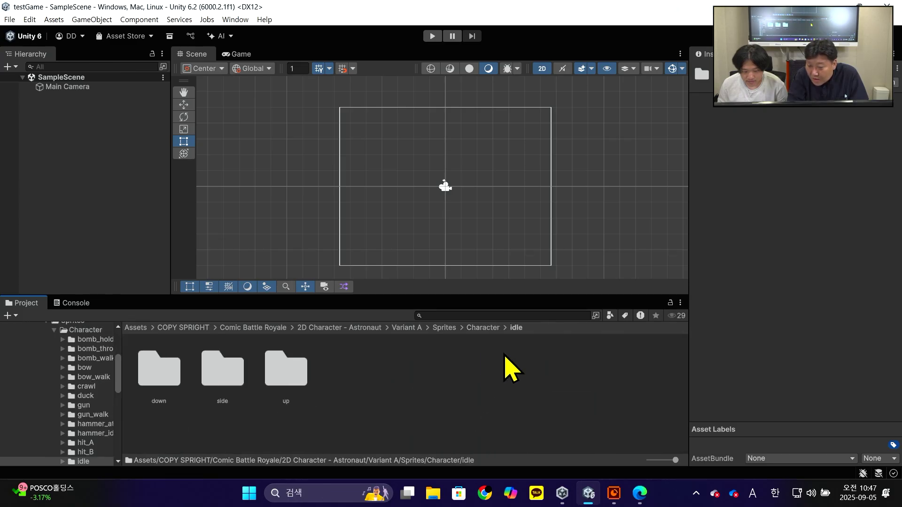
double_click(140, 378)
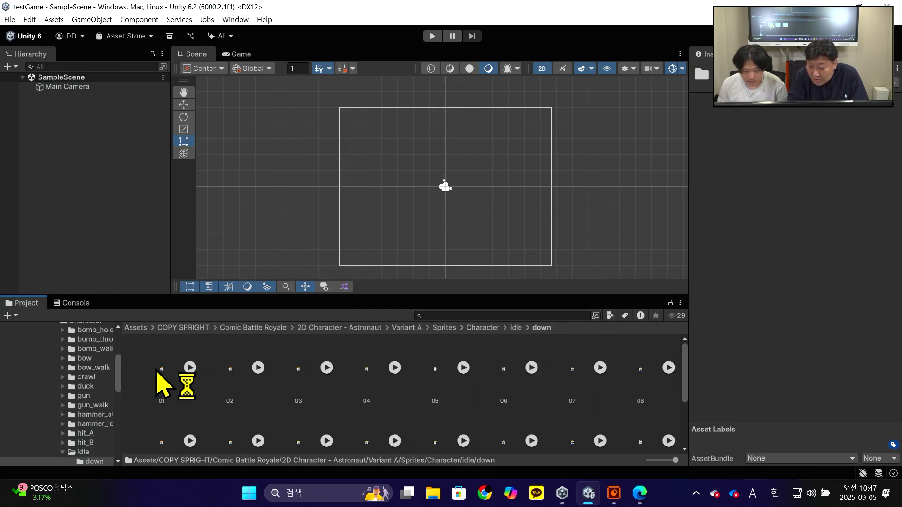
Step: Expand image 21 of the downward idle frames and select the sprite inside it
scroll(425, 414, "down", 3)
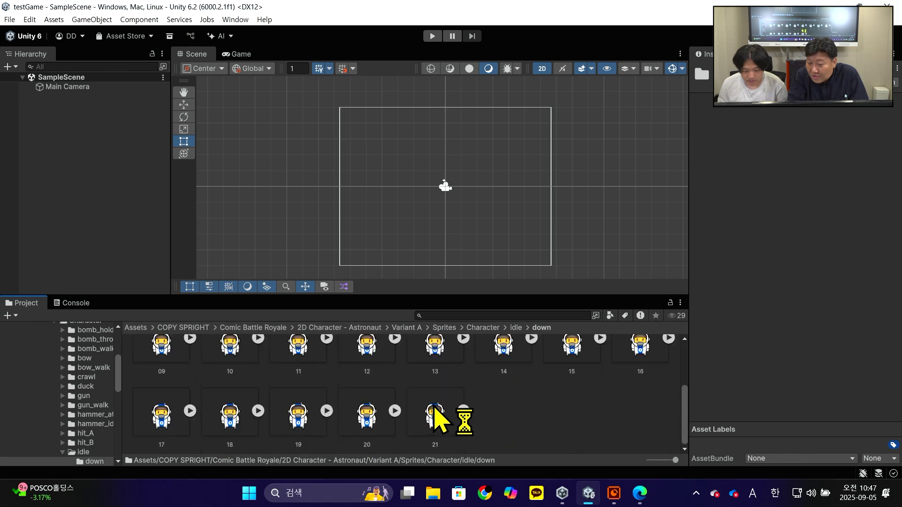
left_click(464, 411)
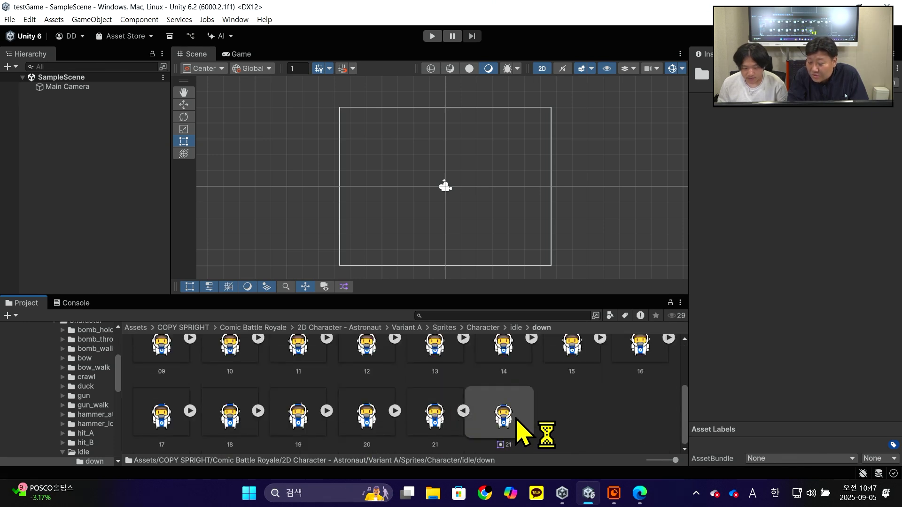
left_click(512, 425)
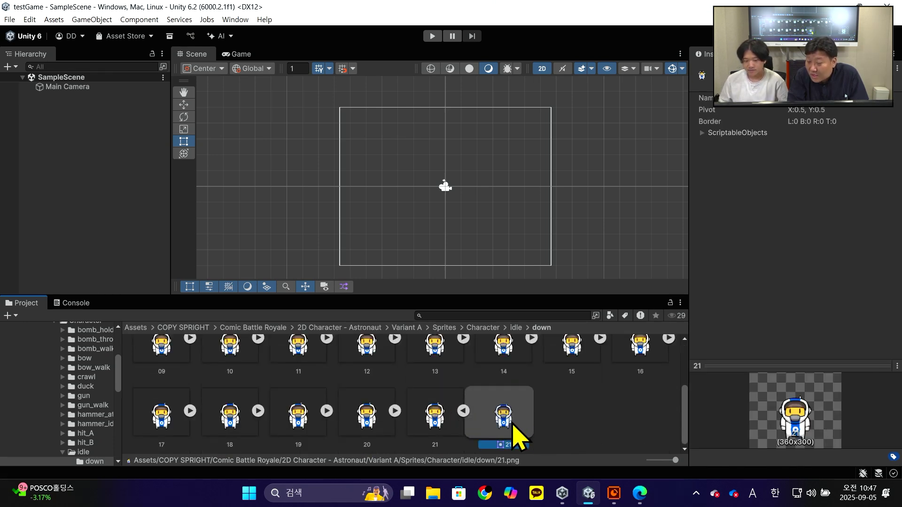